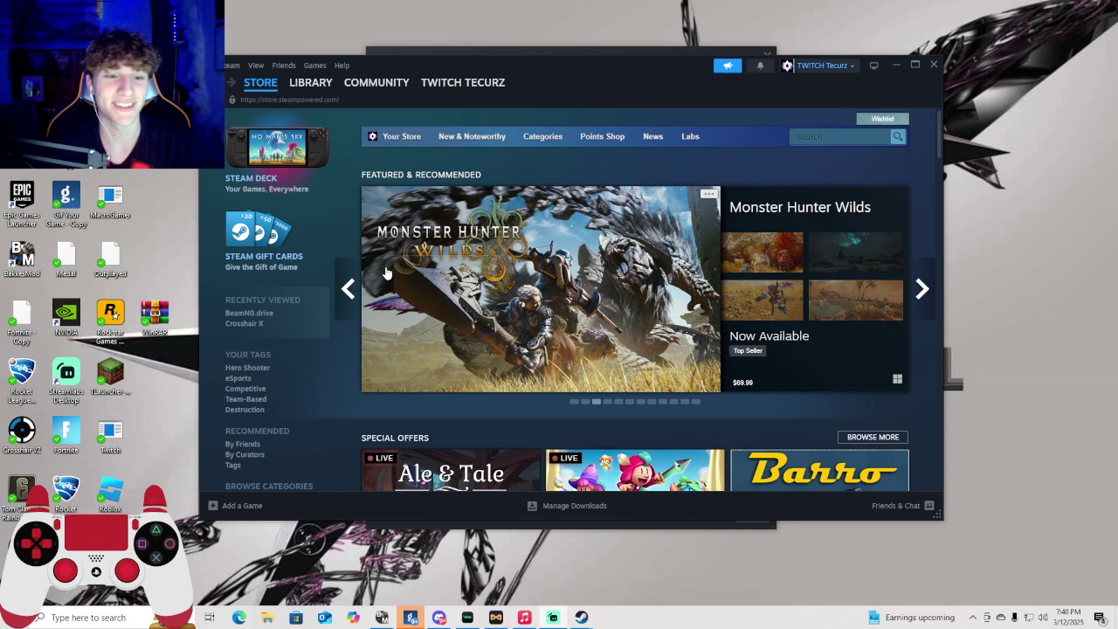
- Open the game library and bring up the dialog for adding a non-Steam game
{"action": "left_click", "coordinate": [311, 82]}
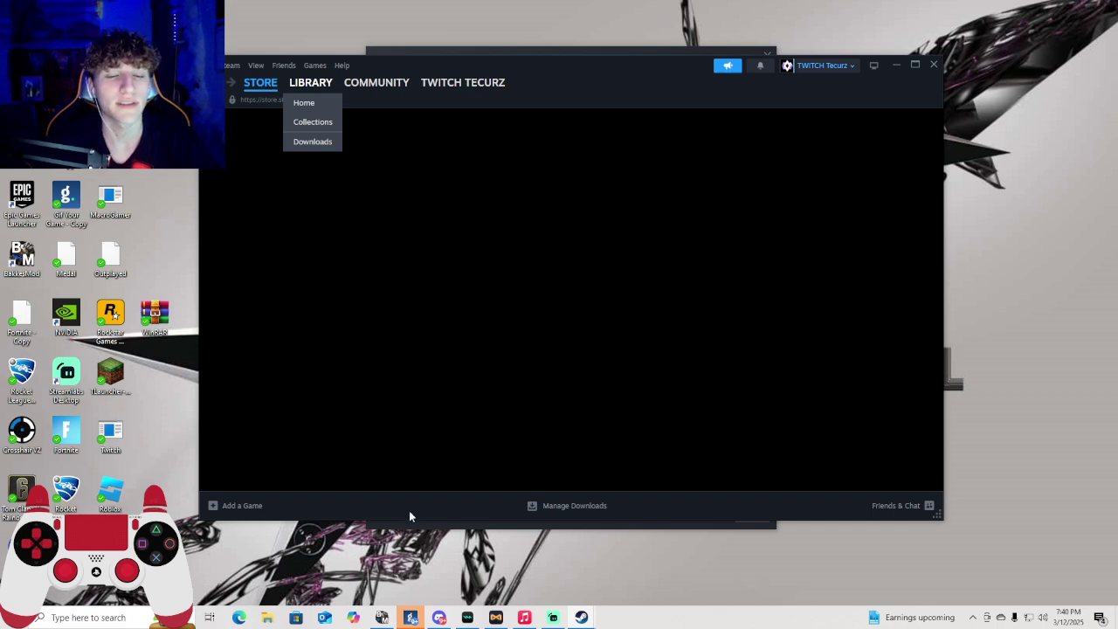
{"action": "left_click", "coordinate": [324, 109]}
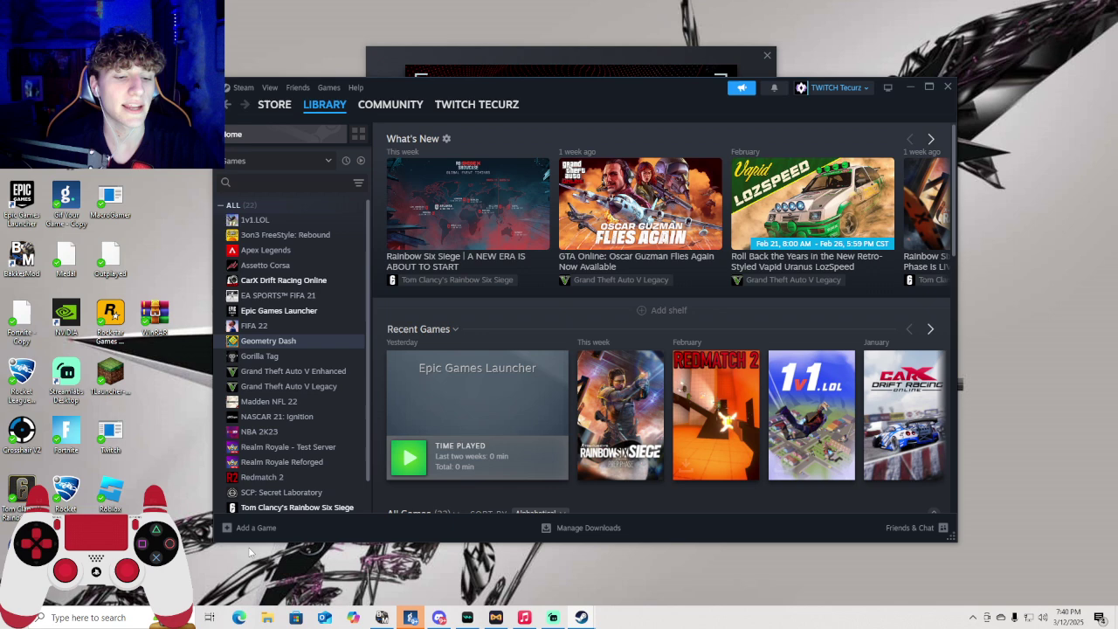
{"action": "scroll", "coordinate": [273, 505], "scroll_direction": "down", "scroll_amount": 1}
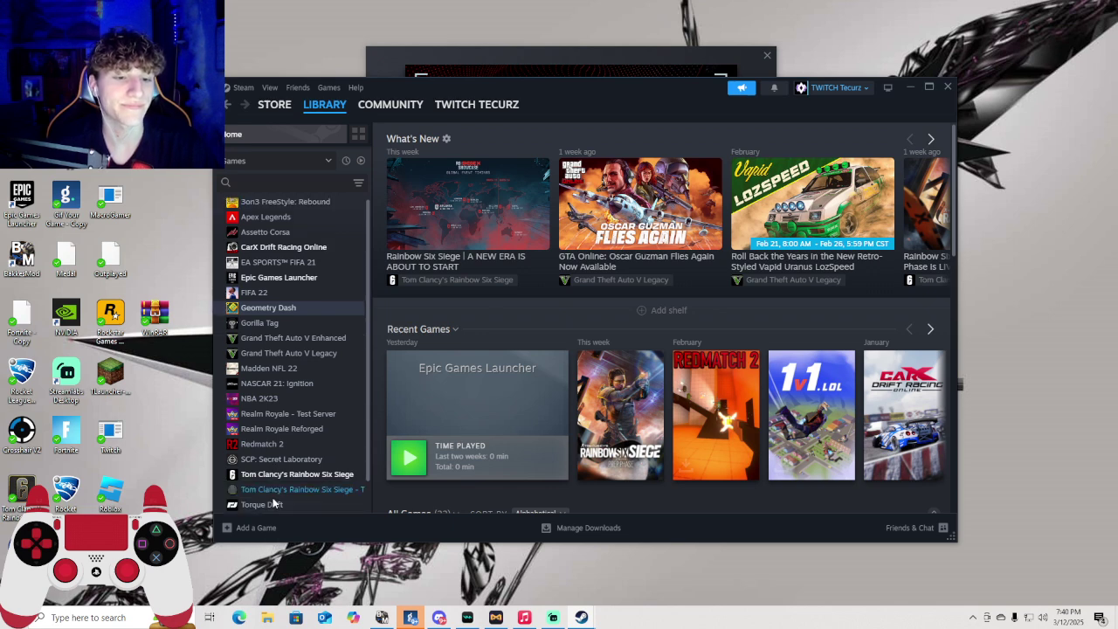
{"action": "left_click", "coordinate": [256, 528]}
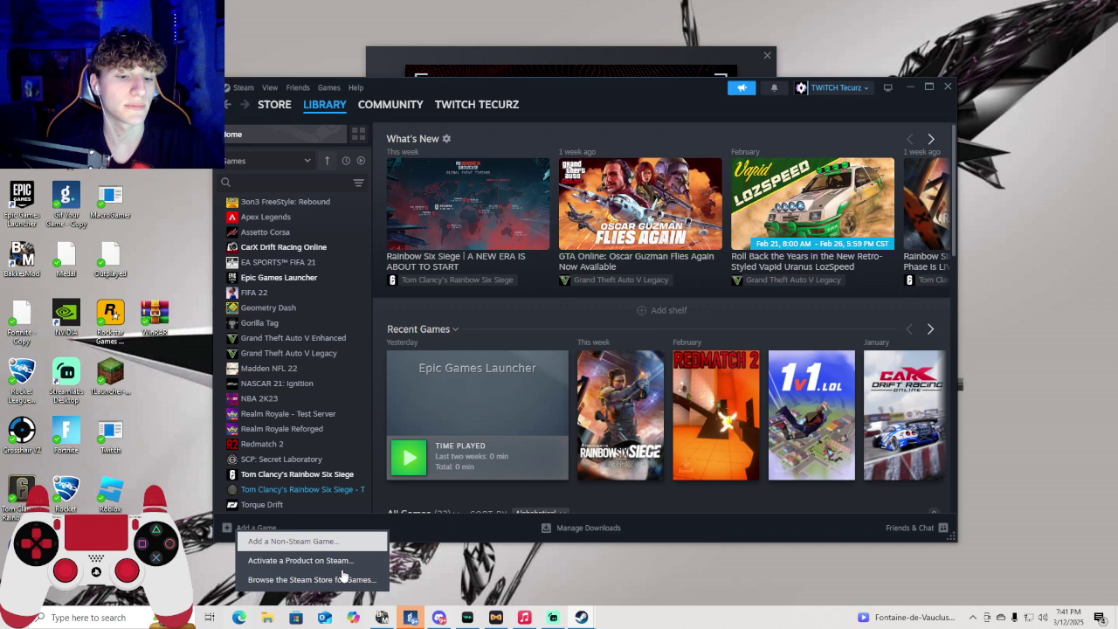
{"action": "left_click", "coordinate": [277, 547]}
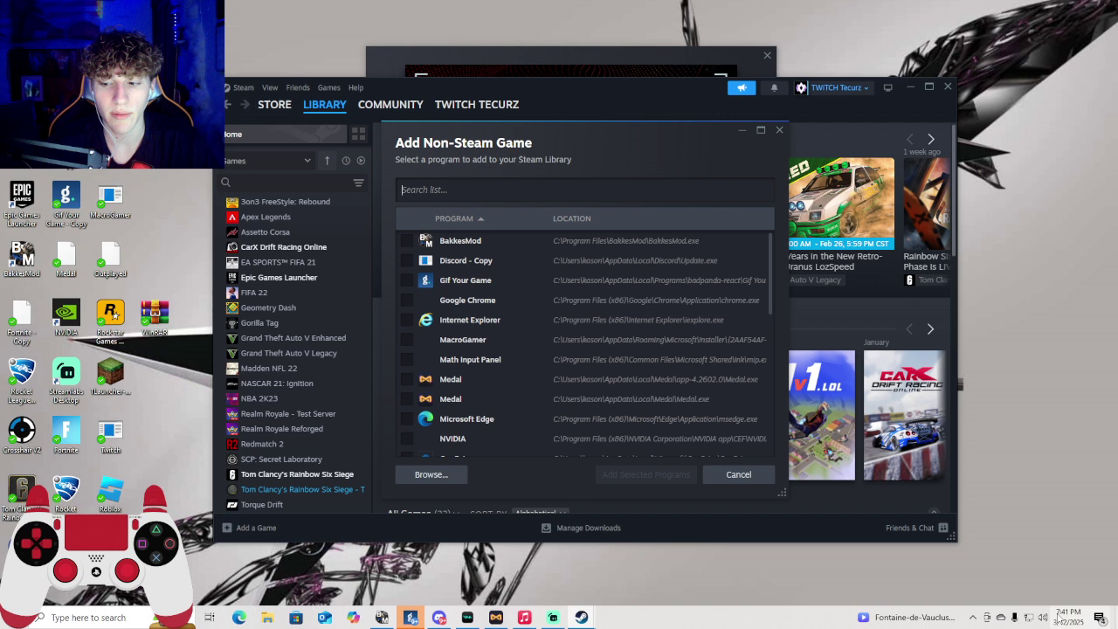
- Search the non-Steam program list for Epic Games Launcher and close the dialog without adding a program
{"action": "left_click", "coordinate": [1031, 618]}
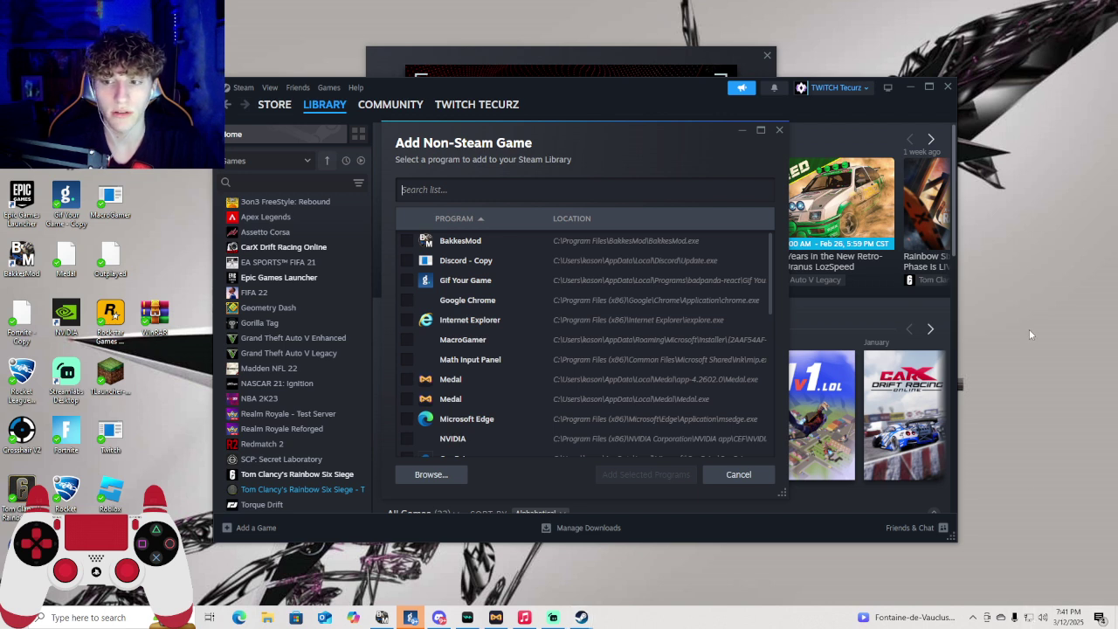
{"action": "left_click", "coordinate": [883, 244]}
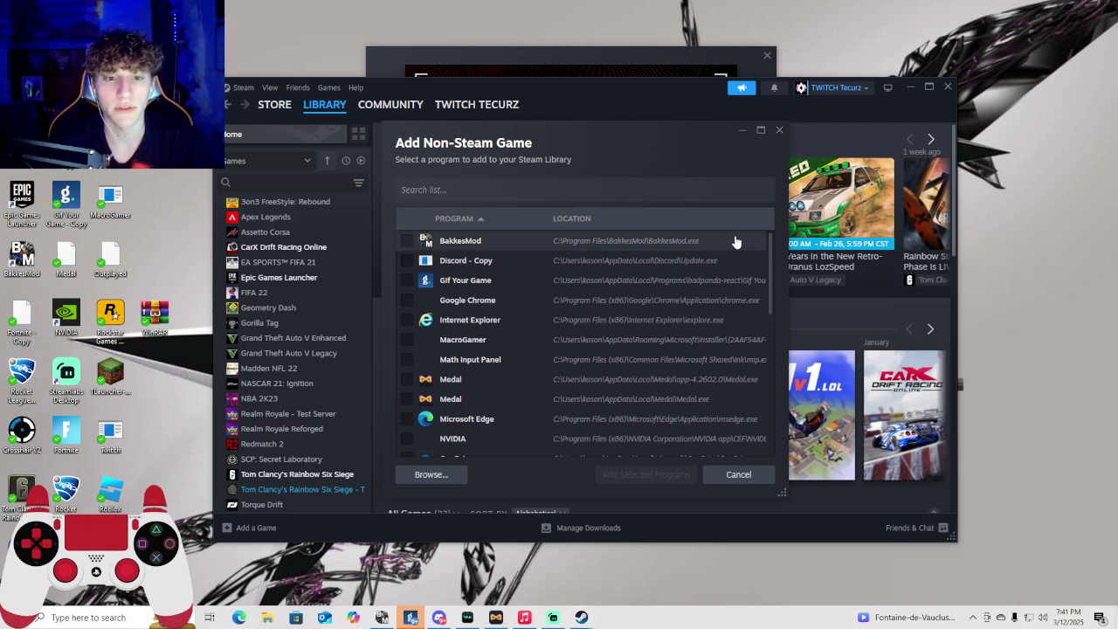
{"action": "left_click", "coordinate": [436, 190]}
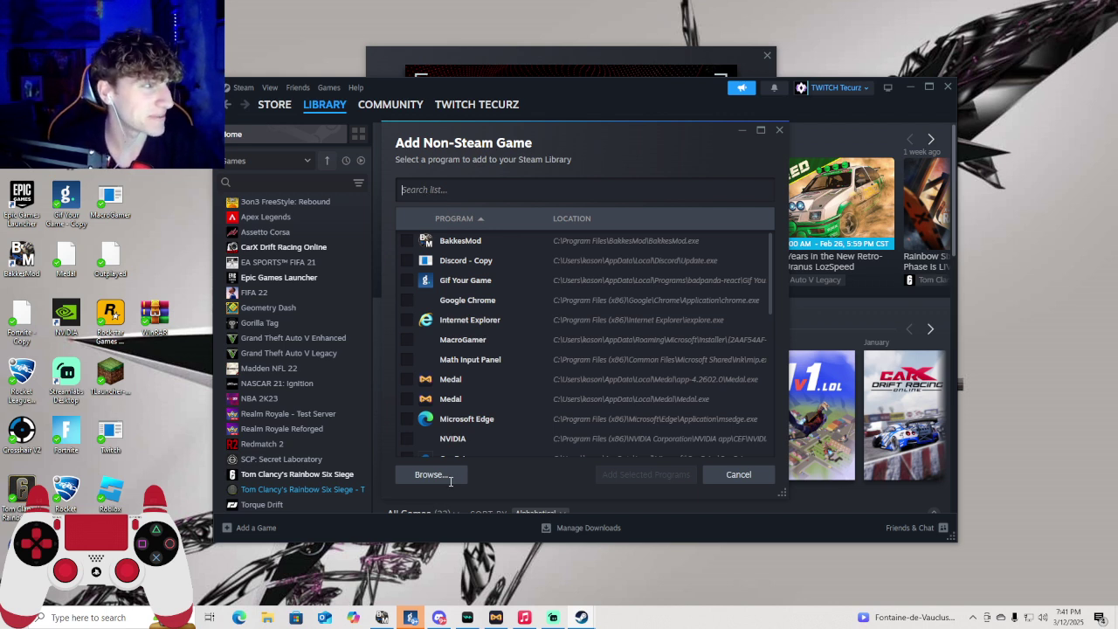
{"action": "type", "text": "Epic Games Launcher"}
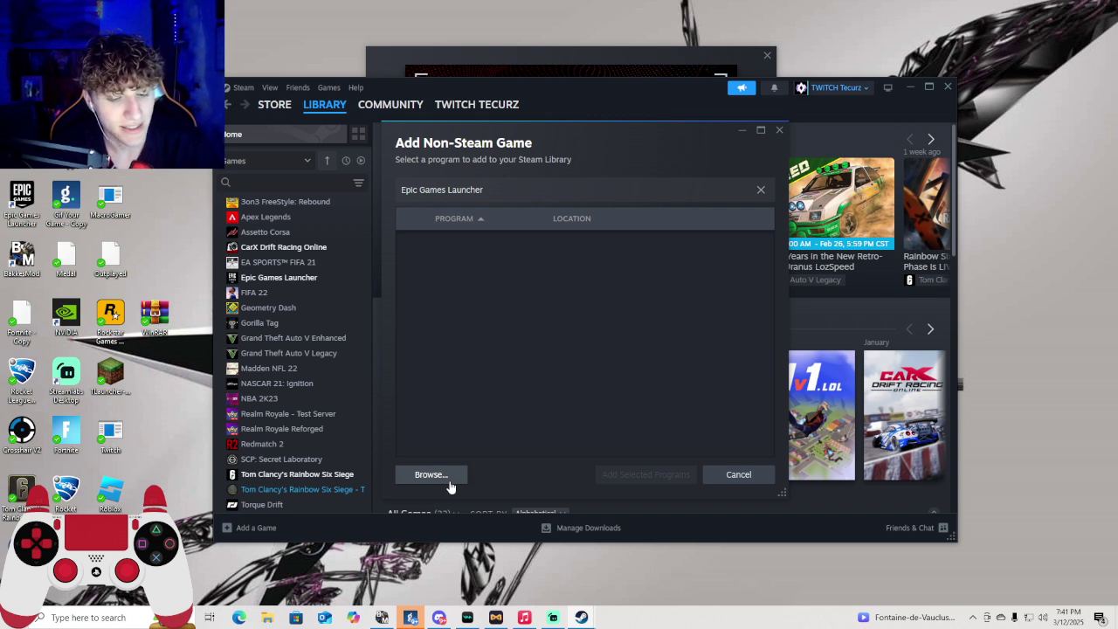
{"action": "left_click", "coordinate": [493, 183]}
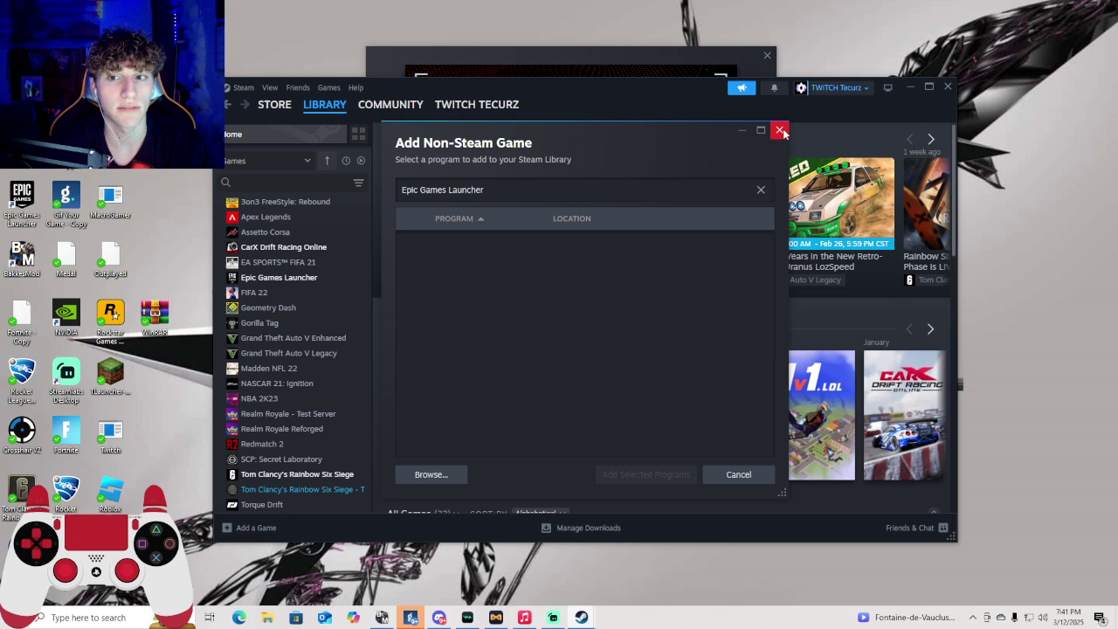
{"action": "left_click", "coordinate": [738, 475]}
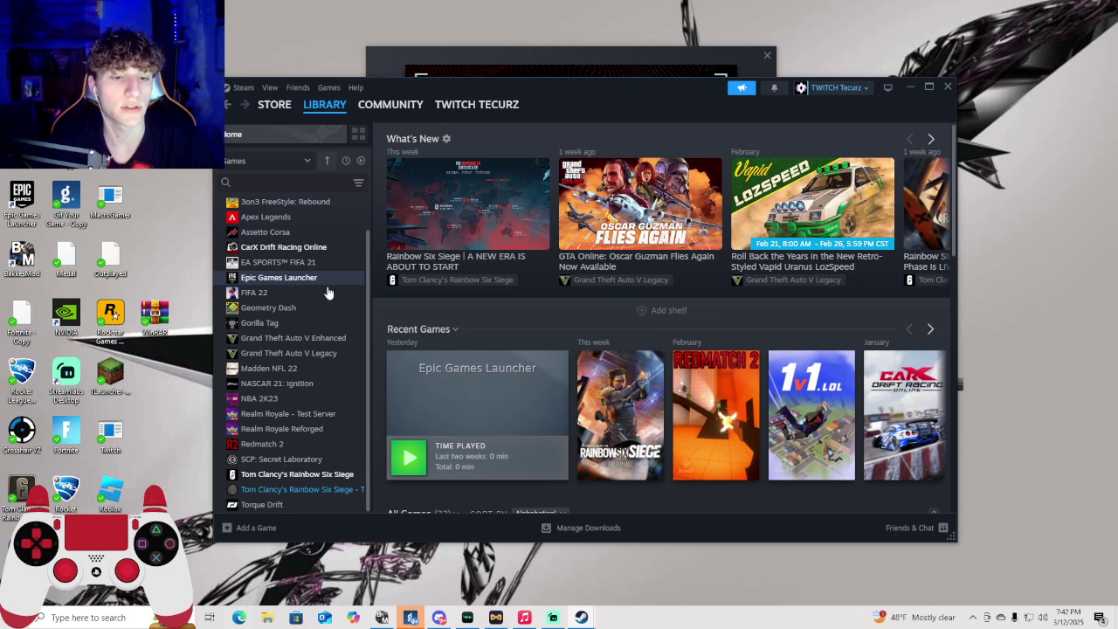
- Open the Controller settings in Big Picture Mode and review the external gamepad options, including PlayStation Controller Support
{"action": "left_click", "coordinate": [280, 278]}
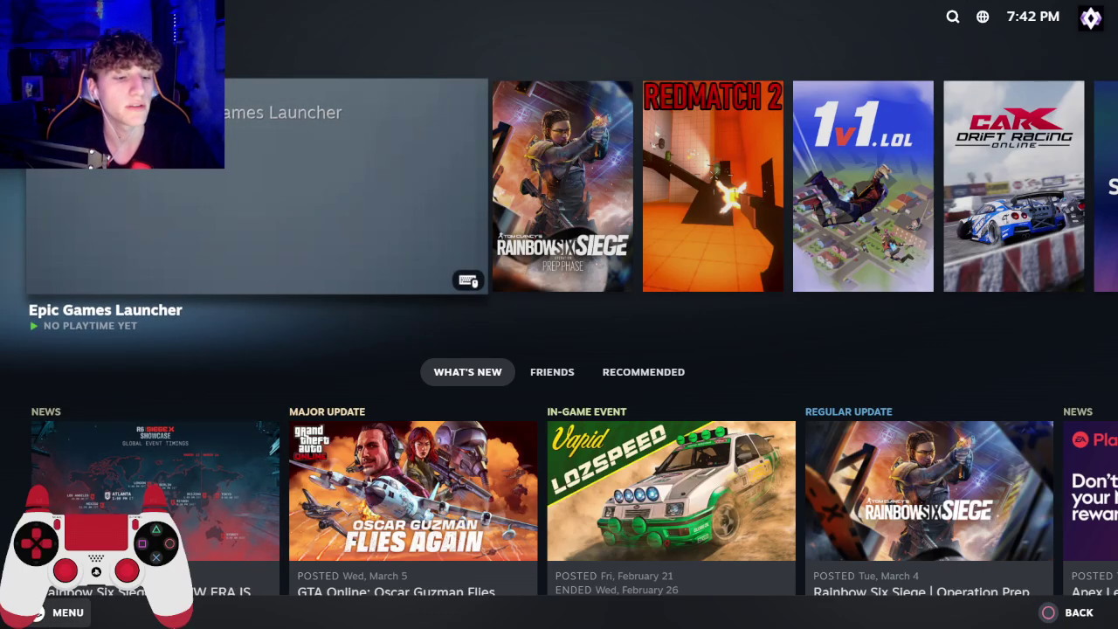
{"action": "left_click", "coordinate": [62, 614]}
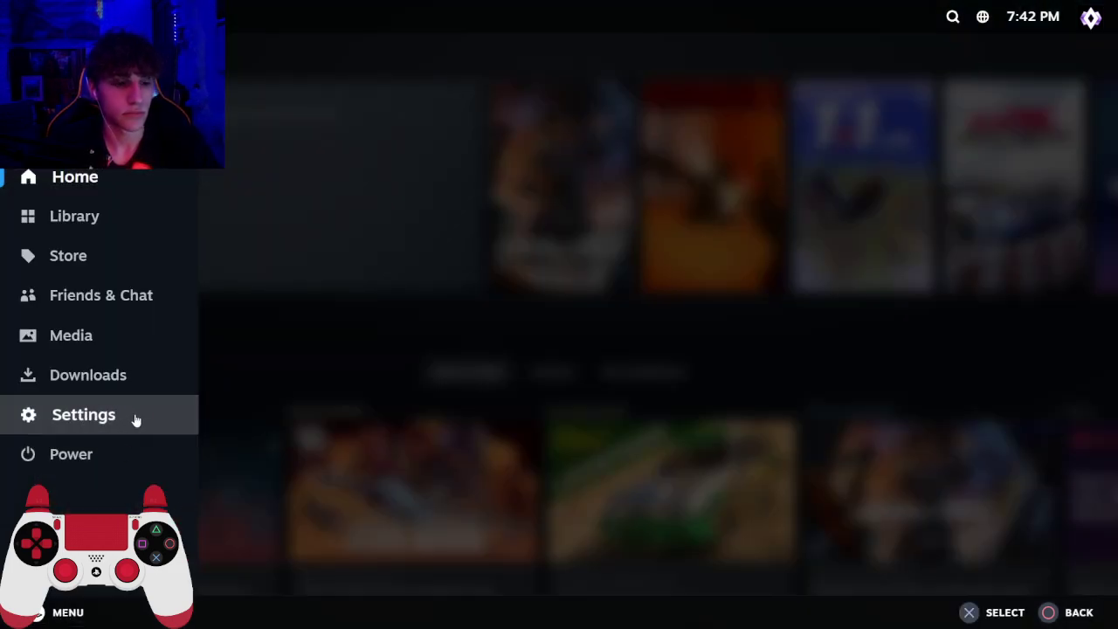
{"action": "left_click", "coordinate": [93, 416]}
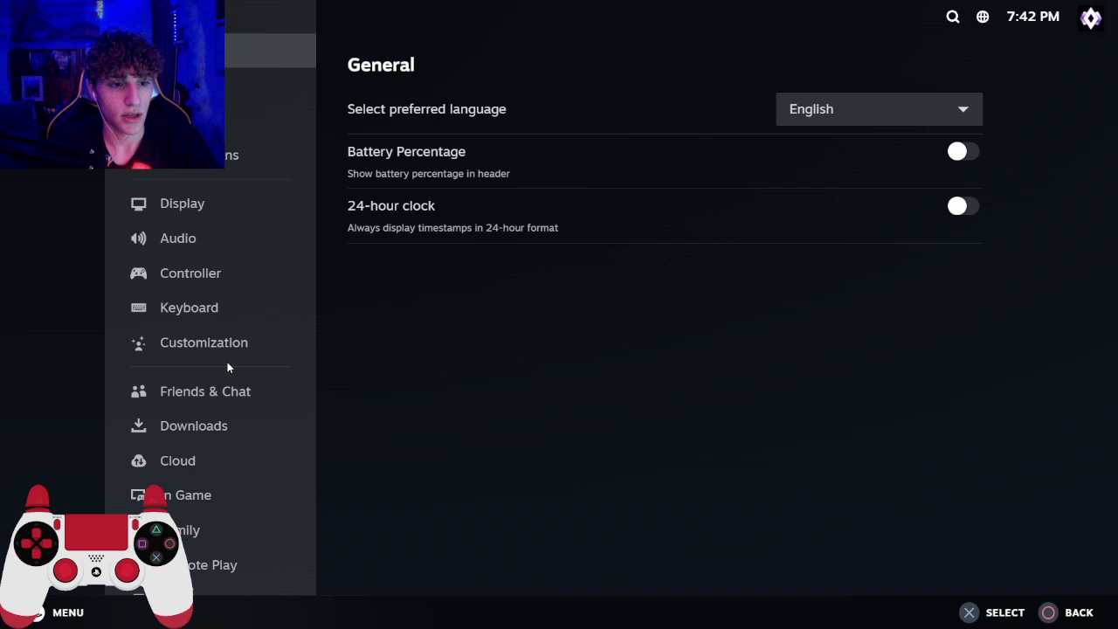
{"action": "left_click", "coordinate": [200, 269]}
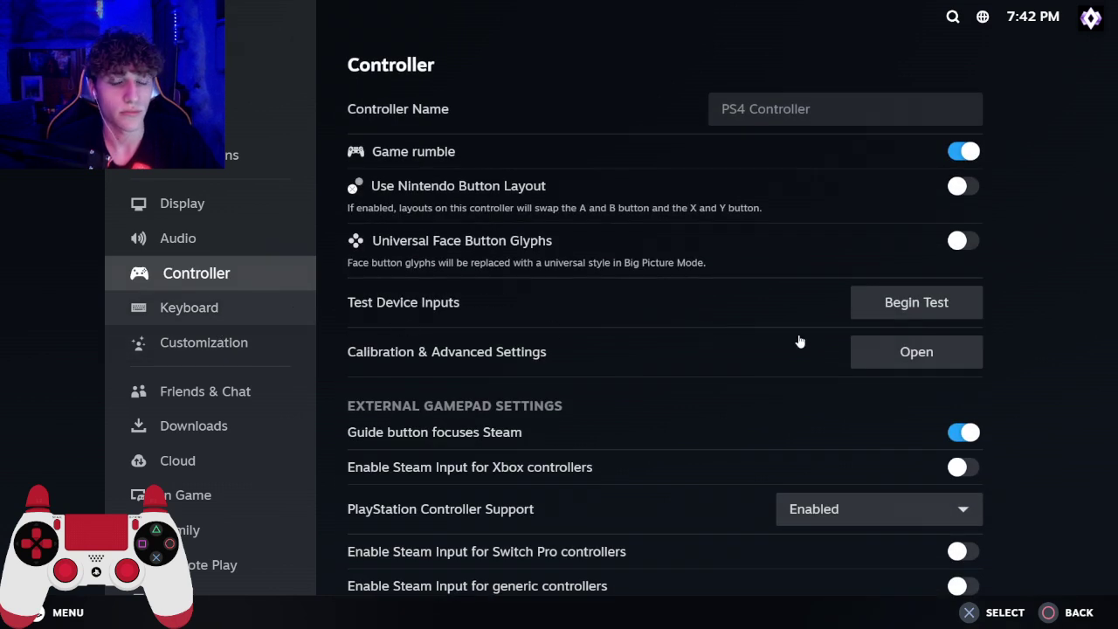
{"action": "scroll", "coordinate": [711, 346], "scroll_direction": "down", "scroll_amount": 3}
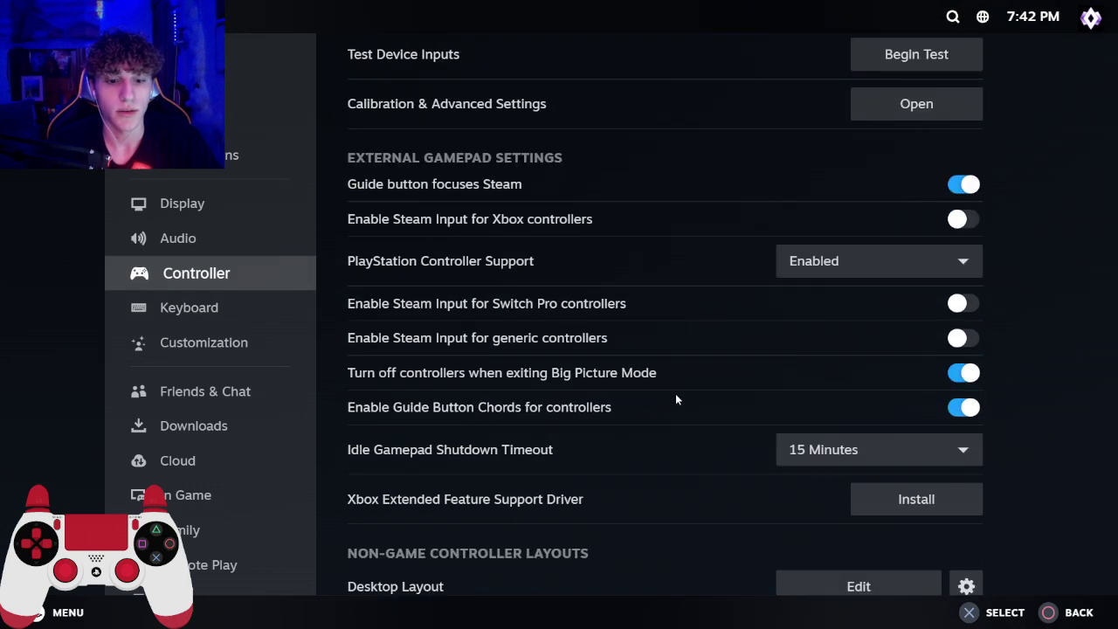
{"action": "scroll", "coordinate": [694, 414], "scroll_direction": "up", "scroll_amount": 1}
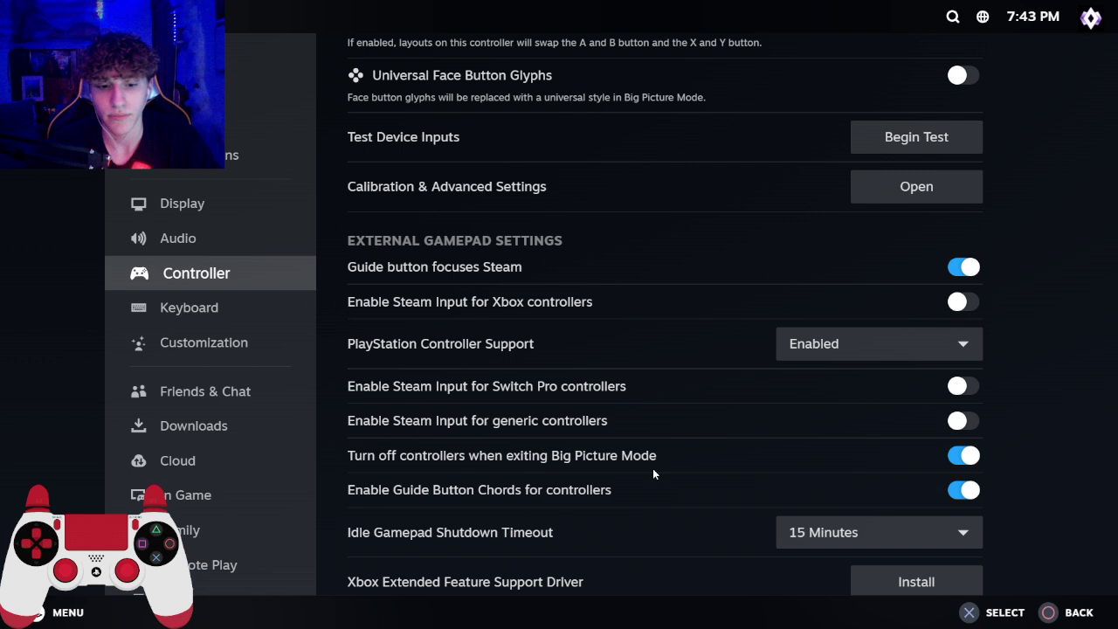
{"action": "scroll", "coordinate": [656, 466], "scroll_direction": "down", "scroll_amount": 2}
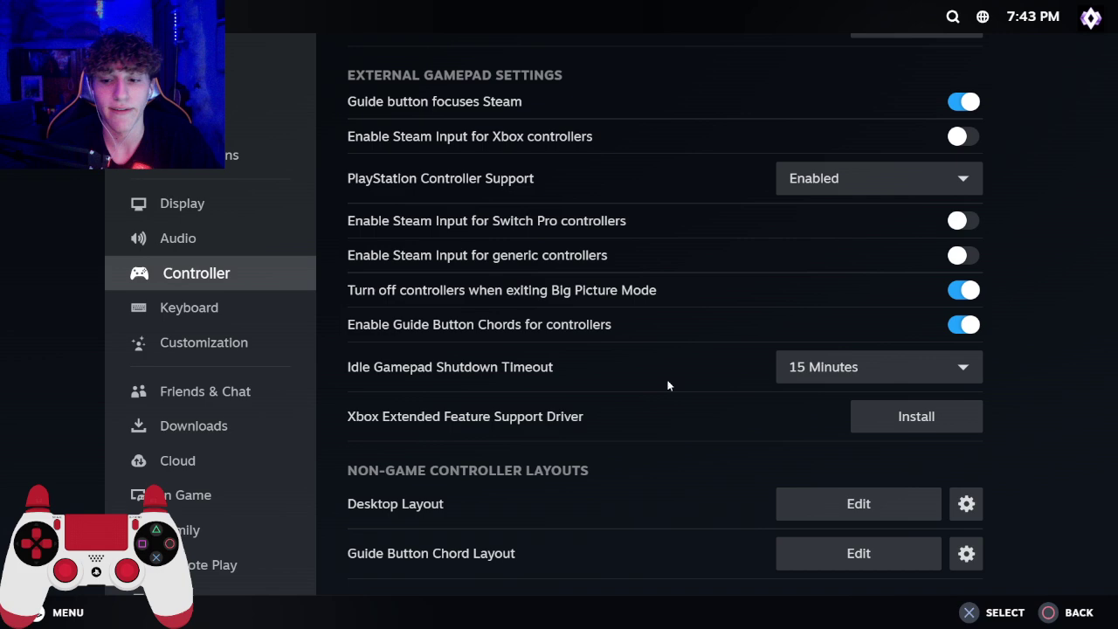
{"action": "scroll", "coordinate": [672, 388], "scroll_direction": "up", "scroll_amount": 4}
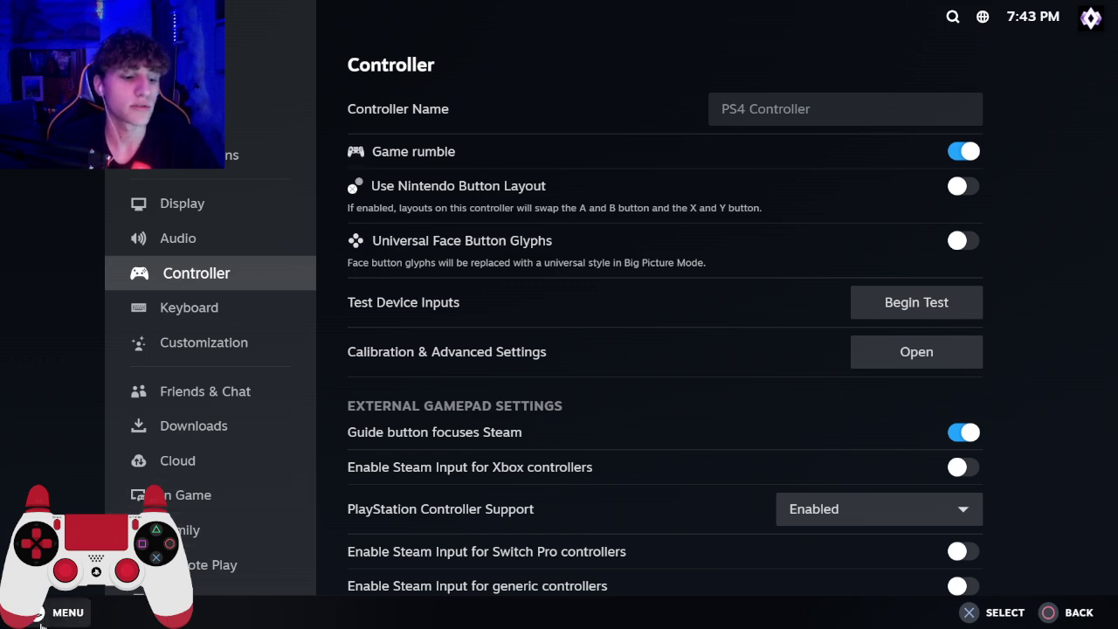
- Exit Big Picture Mode through the power options
{"action": "left_click", "coordinate": [40, 623]}
{"action": "left_click", "coordinate": [94, 460]}
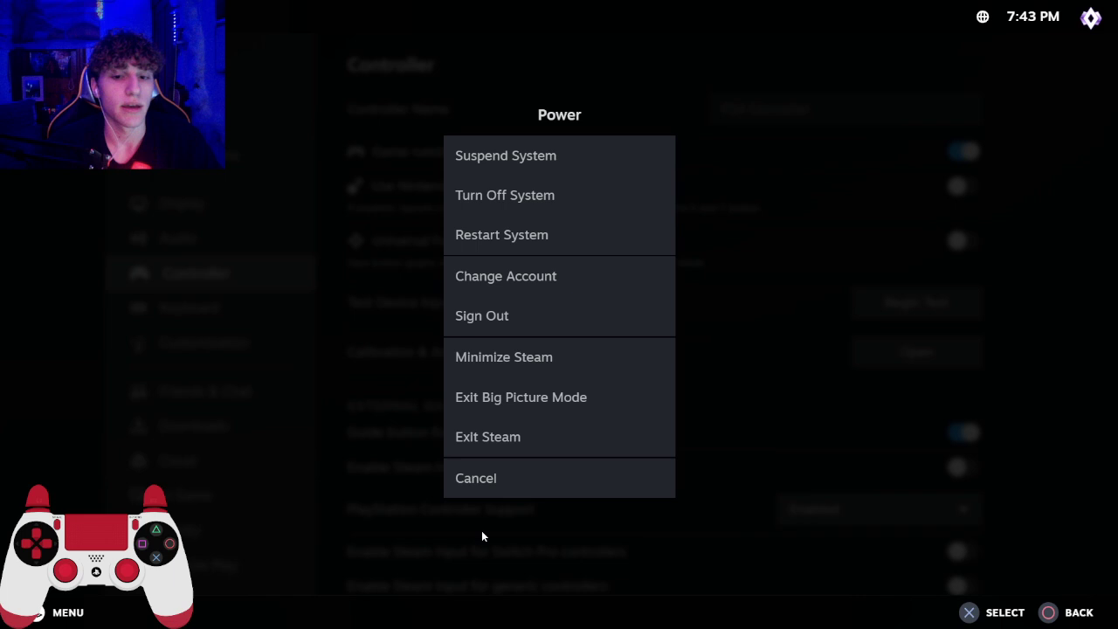
{"action": "left_click", "coordinate": [568, 397]}
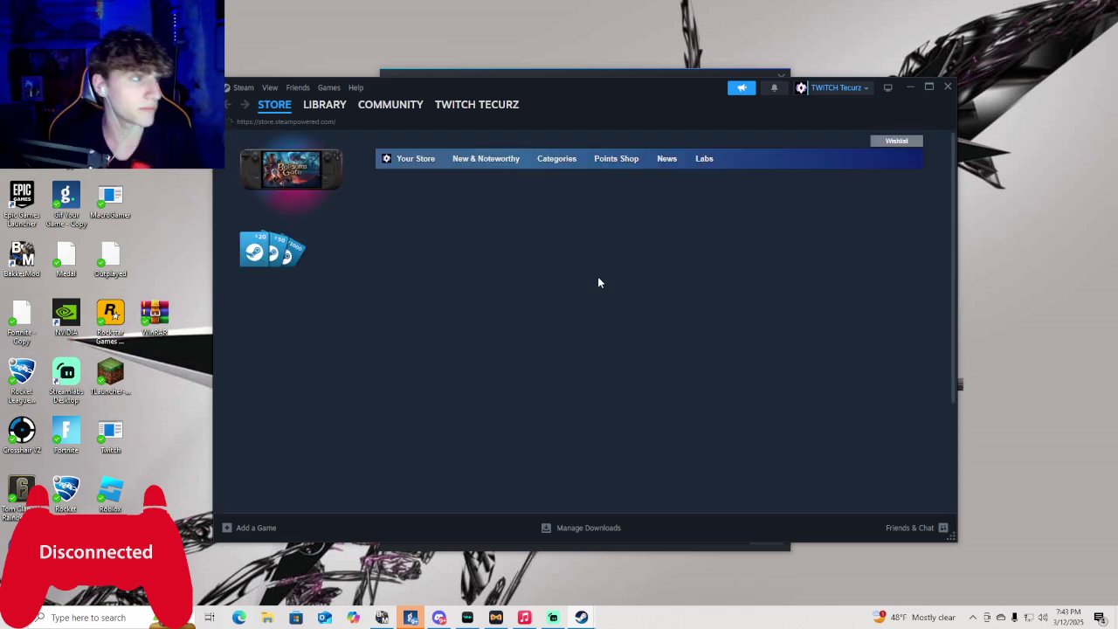
- Open the controller layout of the Epic Games Launcher library entry for editing
{"action": "left_click", "coordinate": [322, 106]}
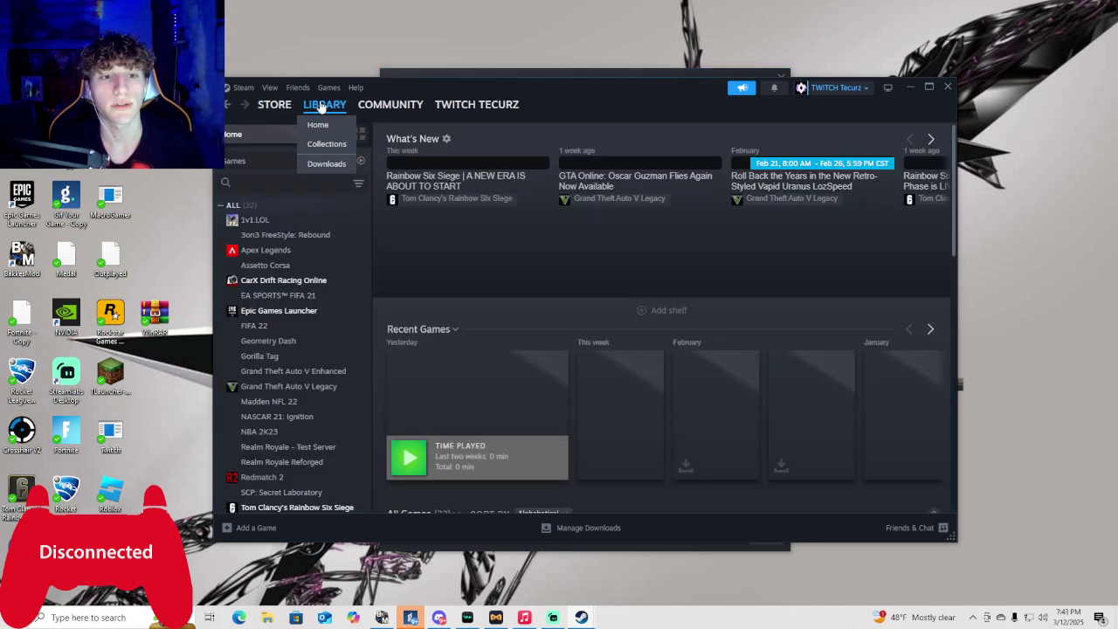
{"action": "left_click", "coordinate": [280, 312]}
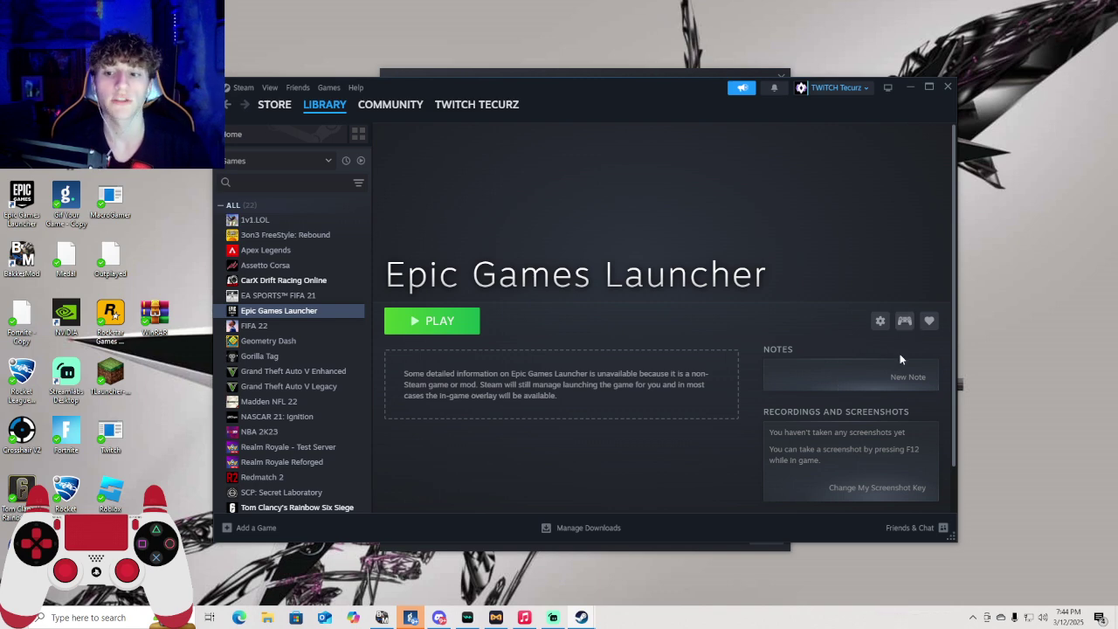
{"action": "left_click", "coordinate": [905, 323]}
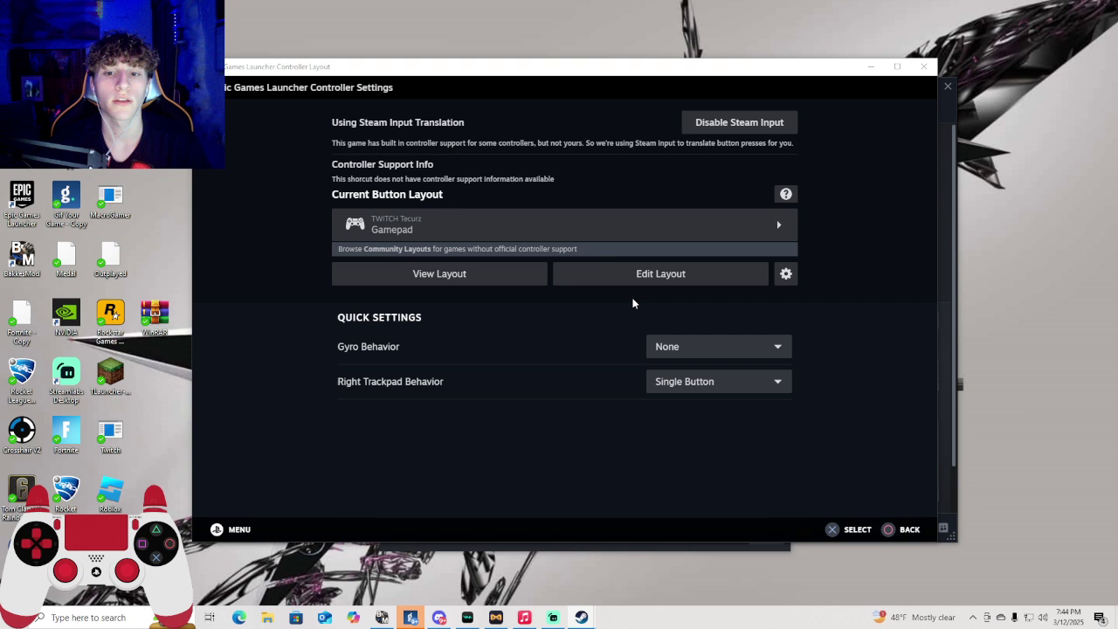
{"action": "left_click", "coordinate": [640, 274]}
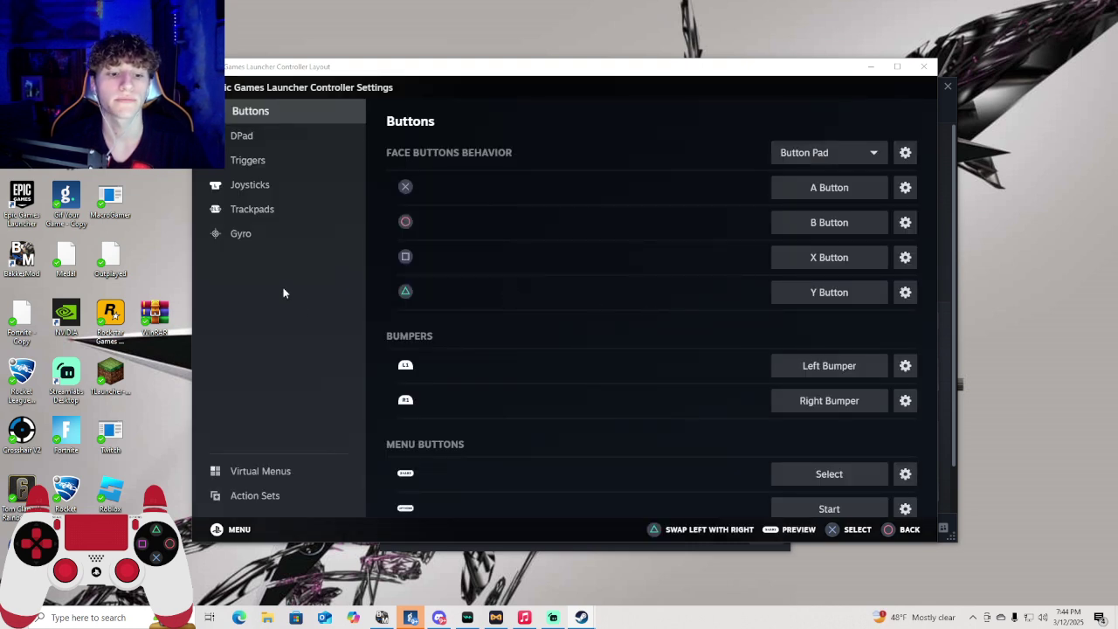
- Open the left joystick's behavior settings in the layout and set its Deadzone Source to Custom
{"action": "left_click", "coordinate": [295, 189]}
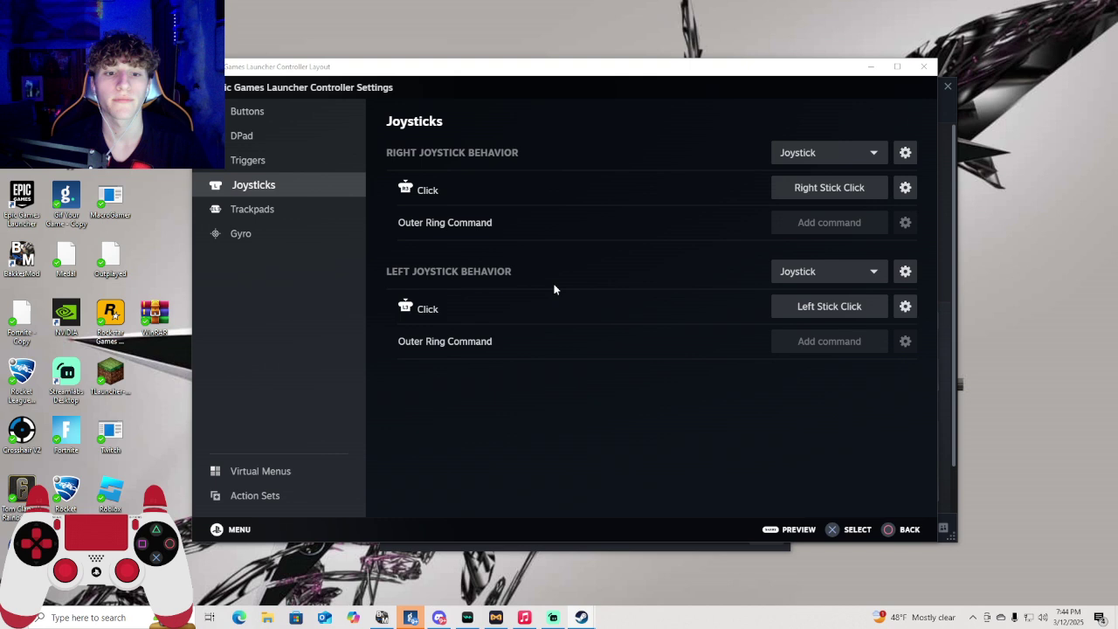
{"action": "left_click", "coordinate": [906, 272]}
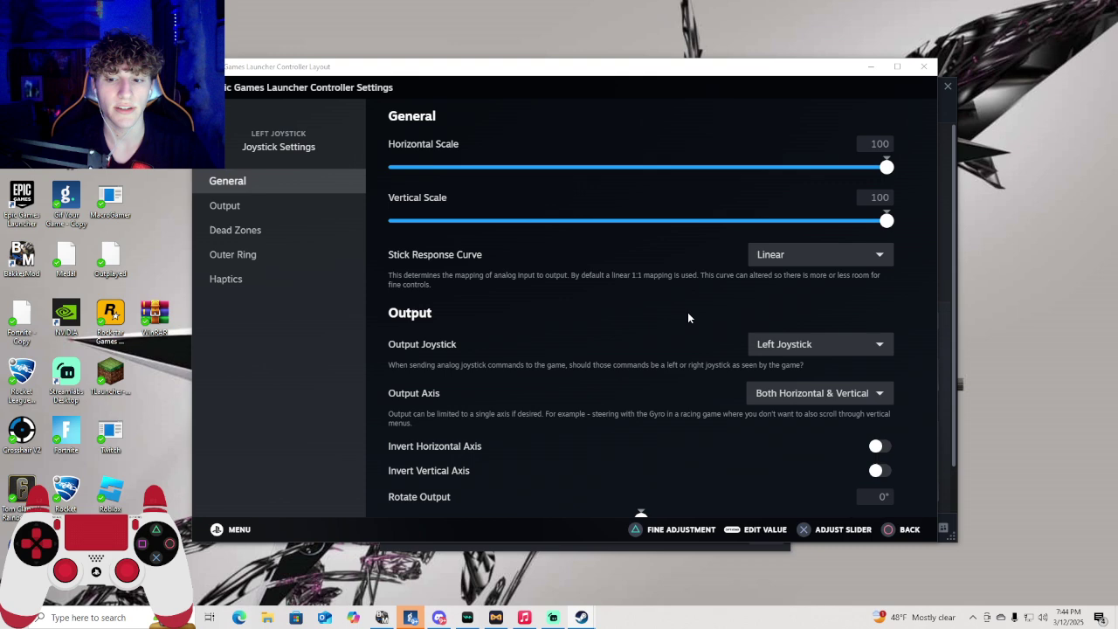
{"action": "scroll", "coordinate": [688, 317], "scroll_direction": "down", "scroll_amount": 4}
{"action": "scroll", "coordinate": [688, 314], "scroll_direction": "up", "scroll_amount": 1}
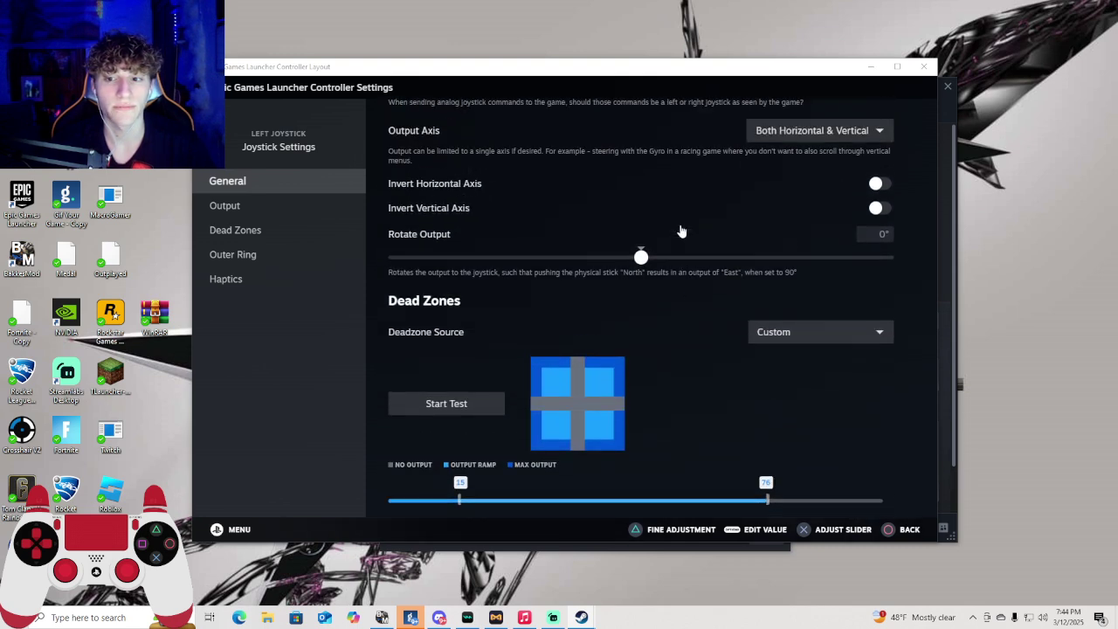
{"action": "scroll", "coordinate": [681, 228], "scroll_direction": "up", "scroll_amount": 2}
{"action": "scroll", "coordinate": [690, 236], "scroll_direction": "down", "scroll_amount": 3}
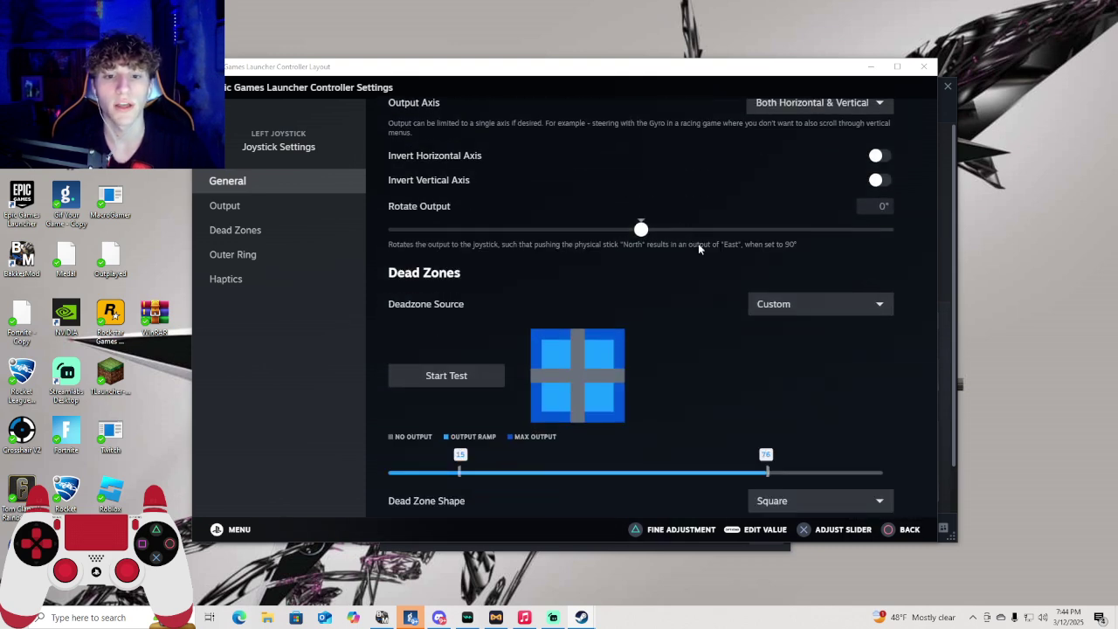
{"action": "left_click", "coordinate": [832, 303]}
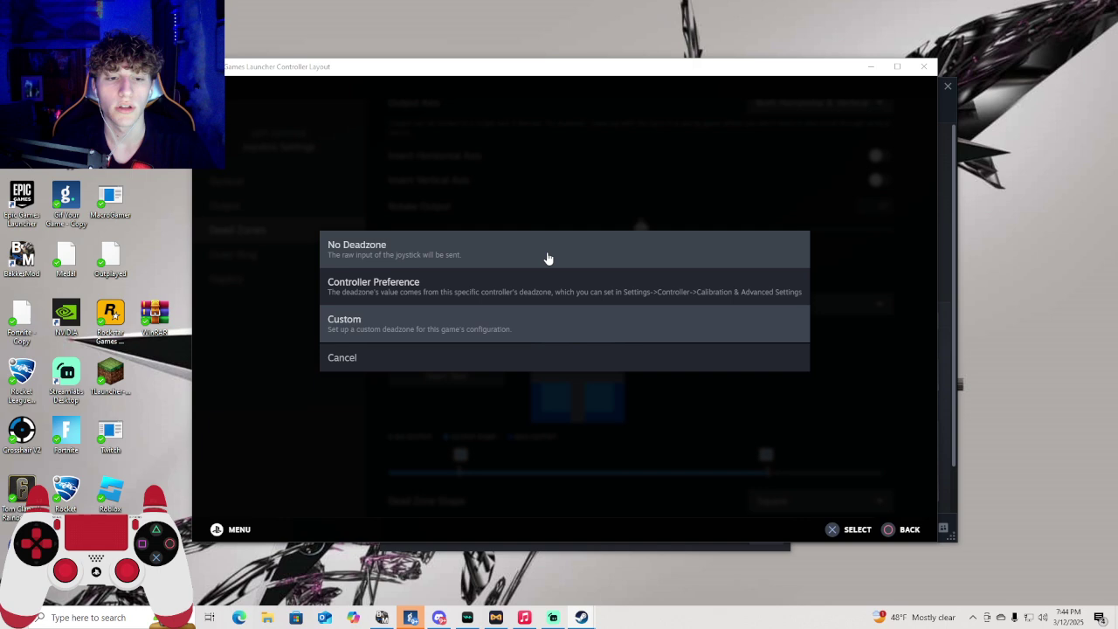
{"action": "left_click", "coordinate": [499, 336]}
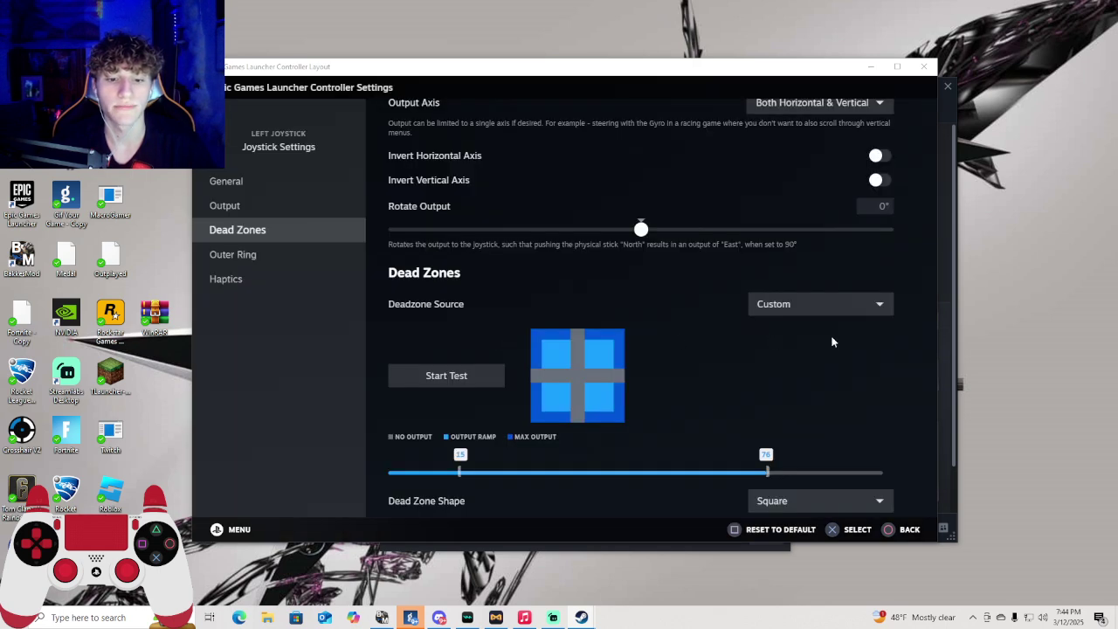
- Review the Dead Zone Shape choices for the left joystick and return to its dead zone range
{"action": "scroll", "coordinate": [830, 386], "scroll_direction": "down", "scroll_amount": 3}
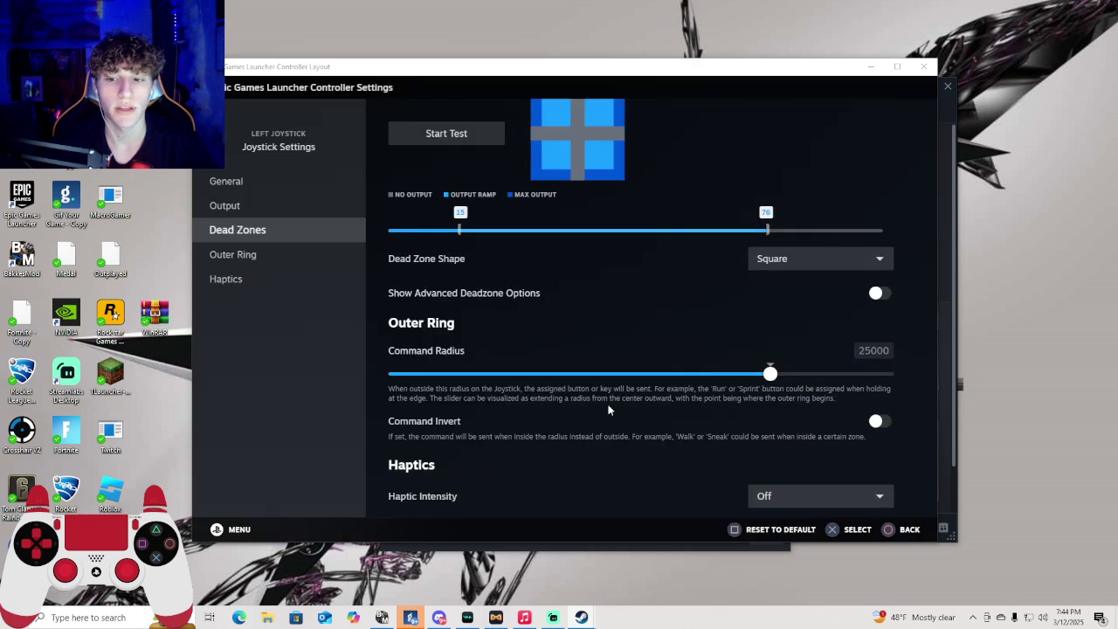
{"action": "scroll", "coordinate": [745, 345], "scroll_direction": "up", "scroll_amount": 1}
{"action": "left_click", "coordinate": [814, 320]}
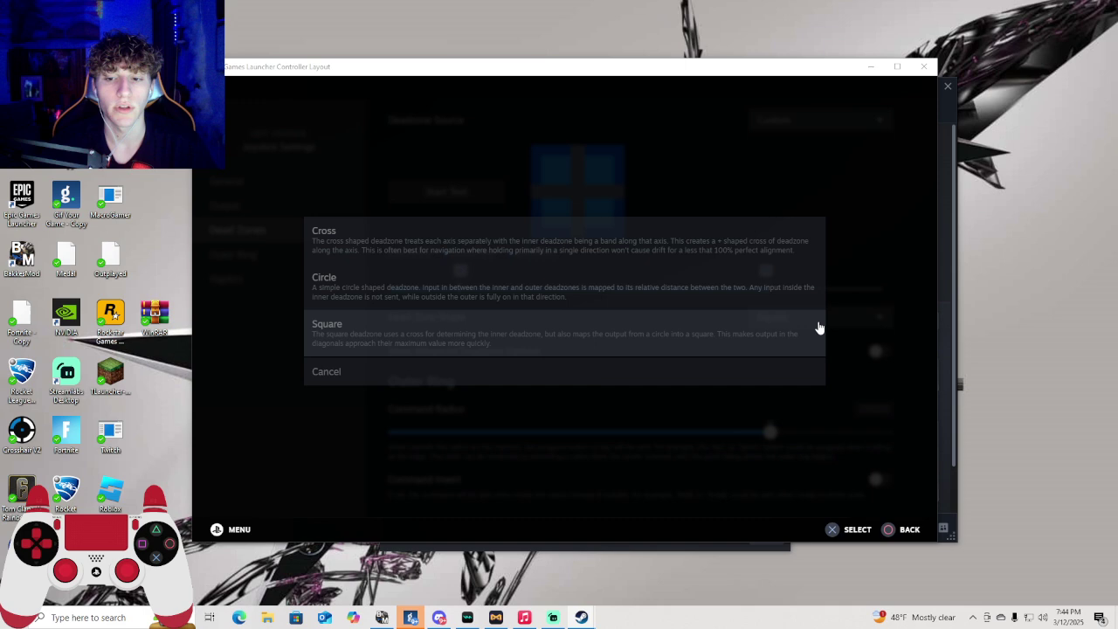
{"action": "left_click", "coordinate": [287, 428]}
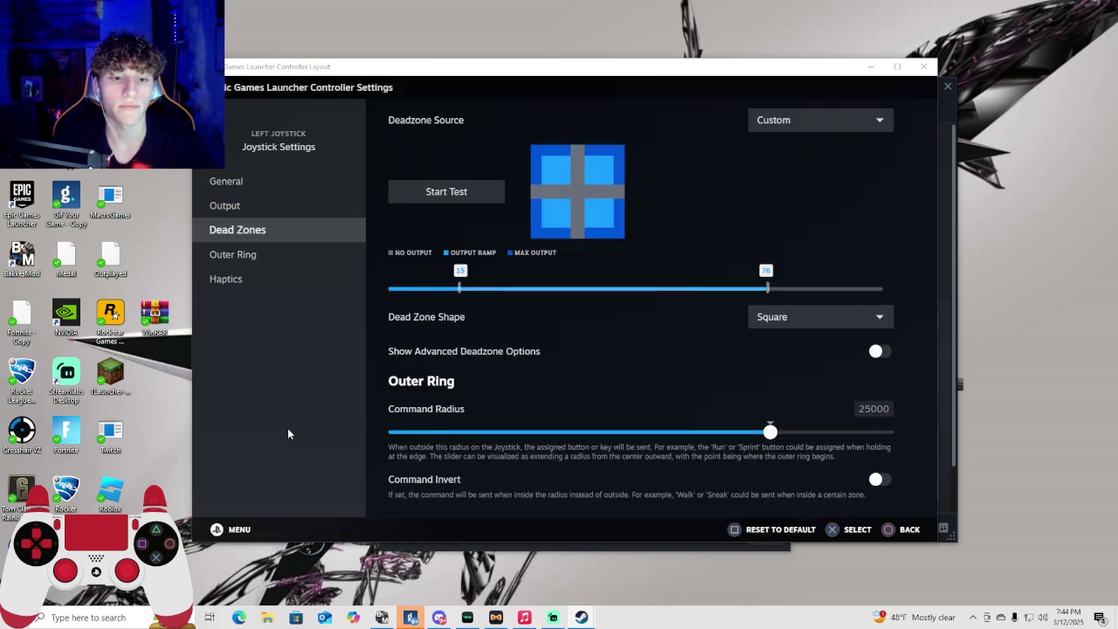
{"action": "scroll", "coordinate": [391, 458], "scroll_direction": "up", "scroll_amount": 3}
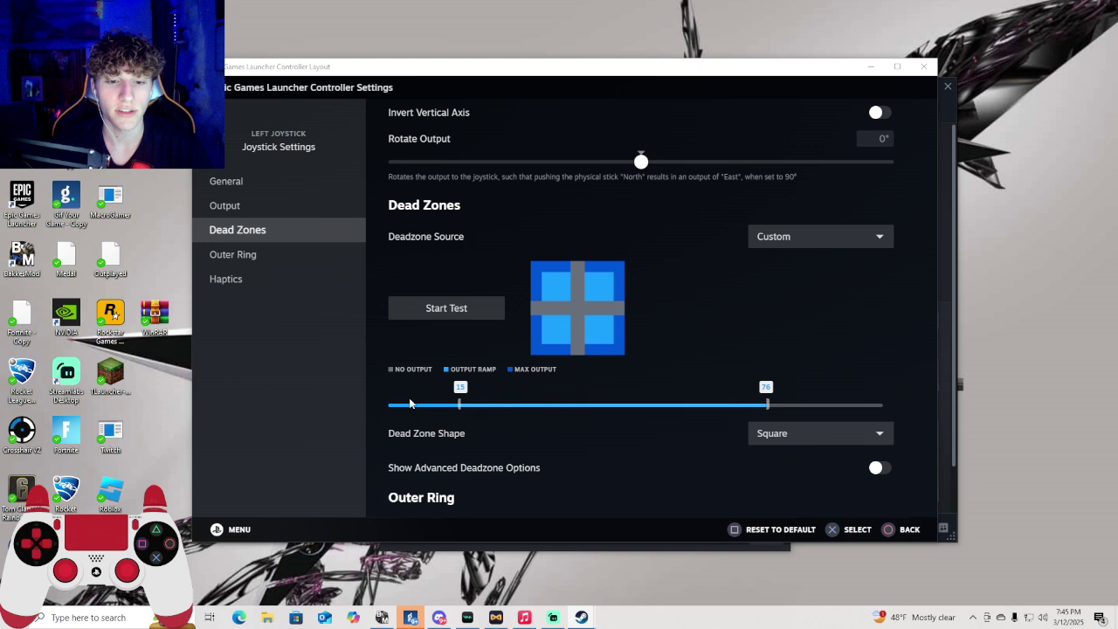
- Review the left joystick's general, output, dead zone, outer ring and haptics settings, and close the controller layout
{"action": "scroll", "coordinate": [587, 417], "scroll_direction": "down", "scroll_amount": 3}
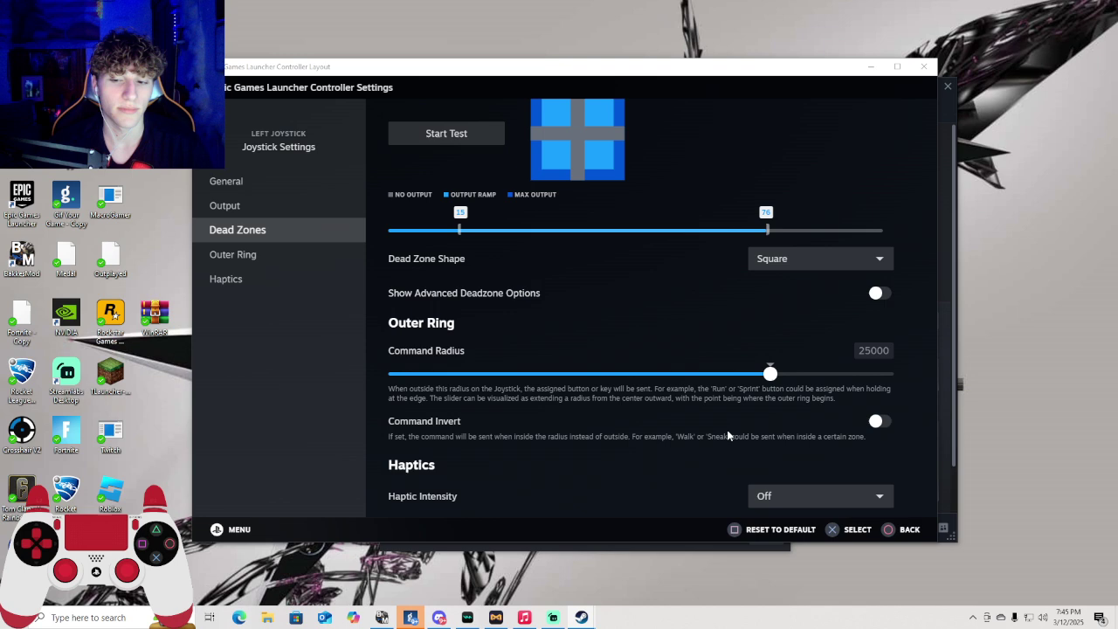
{"action": "scroll", "coordinate": [729, 447], "scroll_direction": "up", "scroll_amount": 6}
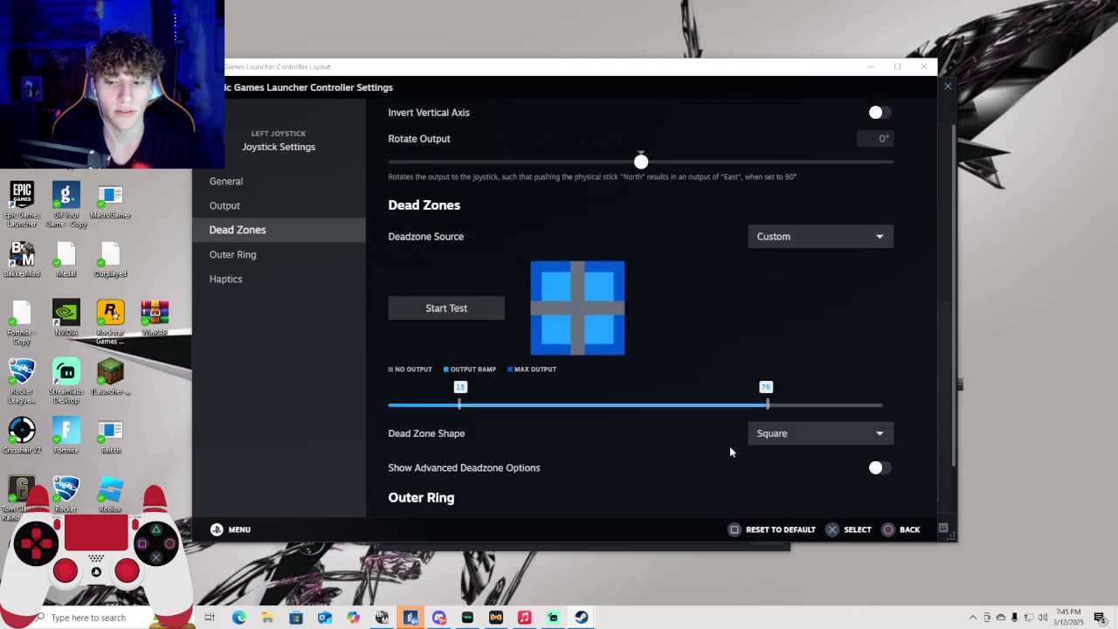
{"action": "scroll", "coordinate": [728, 448], "scroll_direction": "down", "scroll_amount": 4}
{"action": "scroll", "coordinate": [727, 448], "scroll_direction": "up", "scroll_amount": 6}
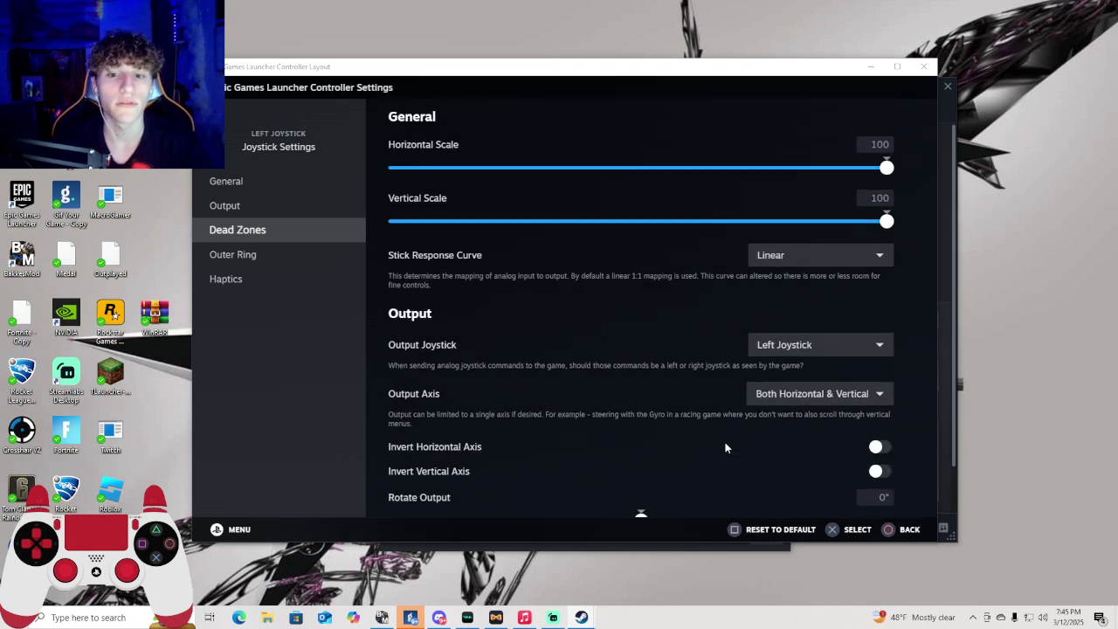
{"action": "scroll", "coordinate": [726, 448], "scroll_direction": "down", "scroll_amount": 6}
{"action": "scroll", "coordinate": [725, 447], "scroll_direction": "down", "scroll_amount": 2}
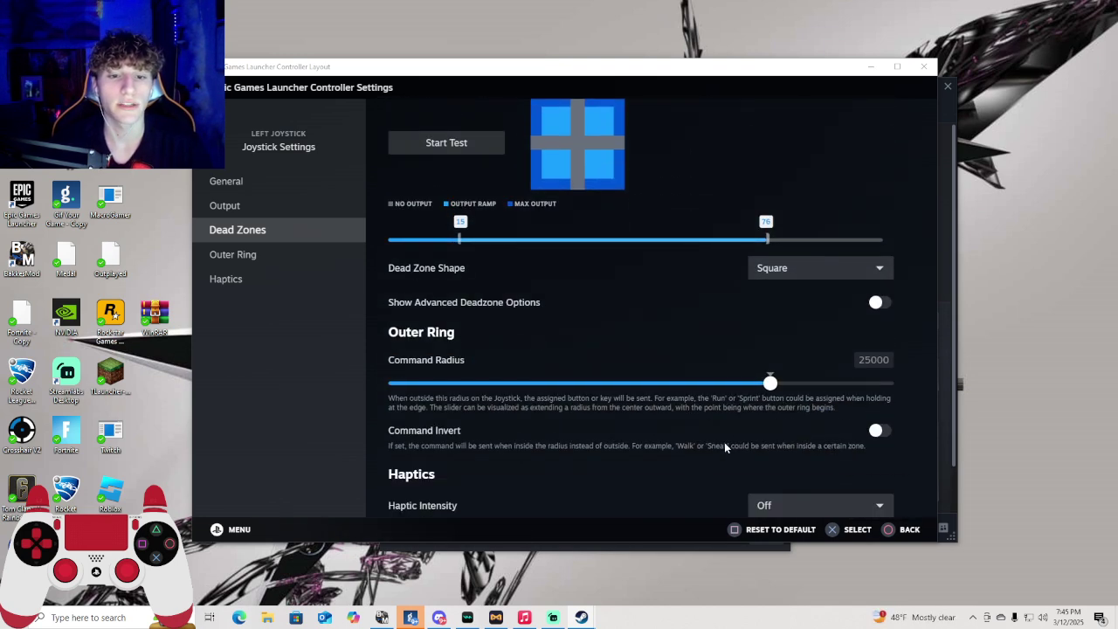
{"action": "left_click", "coordinate": [924, 67]}
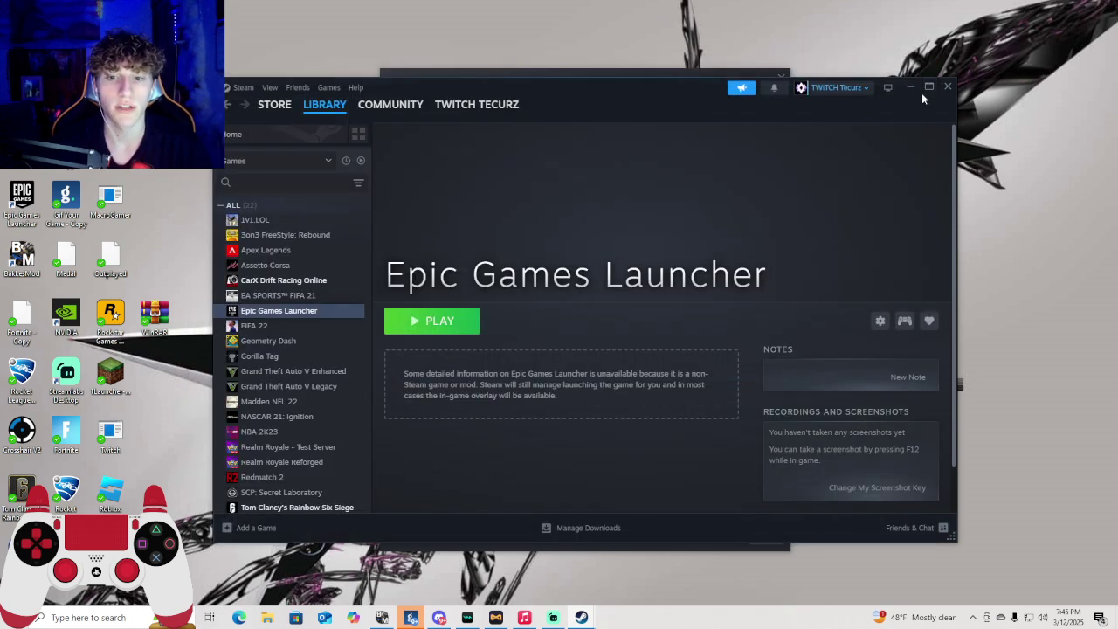
- Find and open Task Manager and show its detailed list of running processes
{"action": "left_click", "coordinate": [130, 618]}
{"action": "type", "text": "t"}
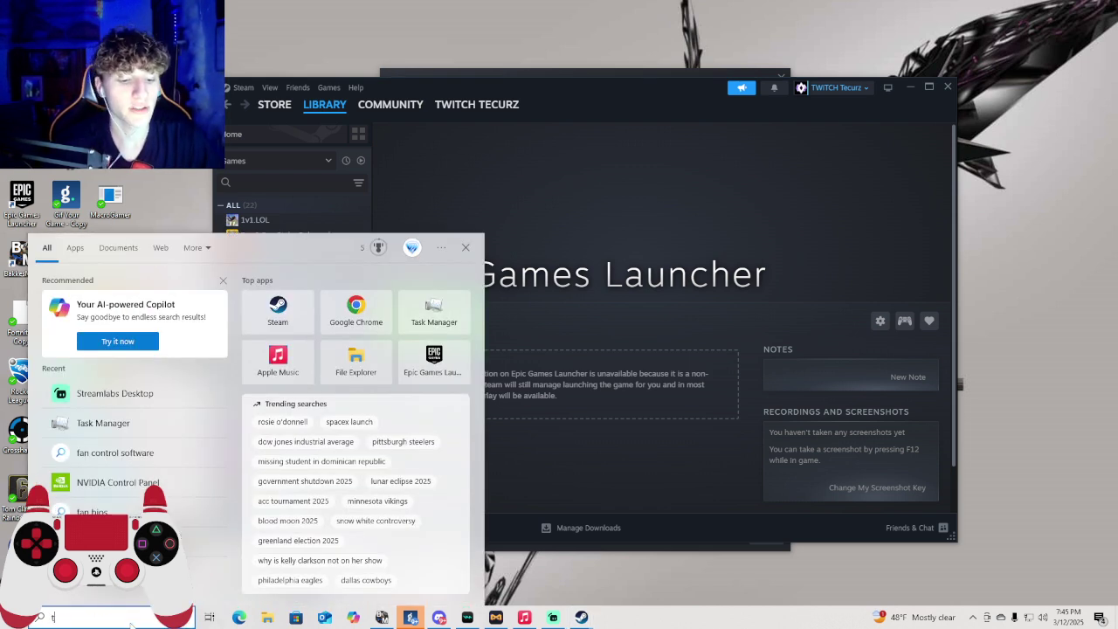
{"action": "type", "text": "ask"}
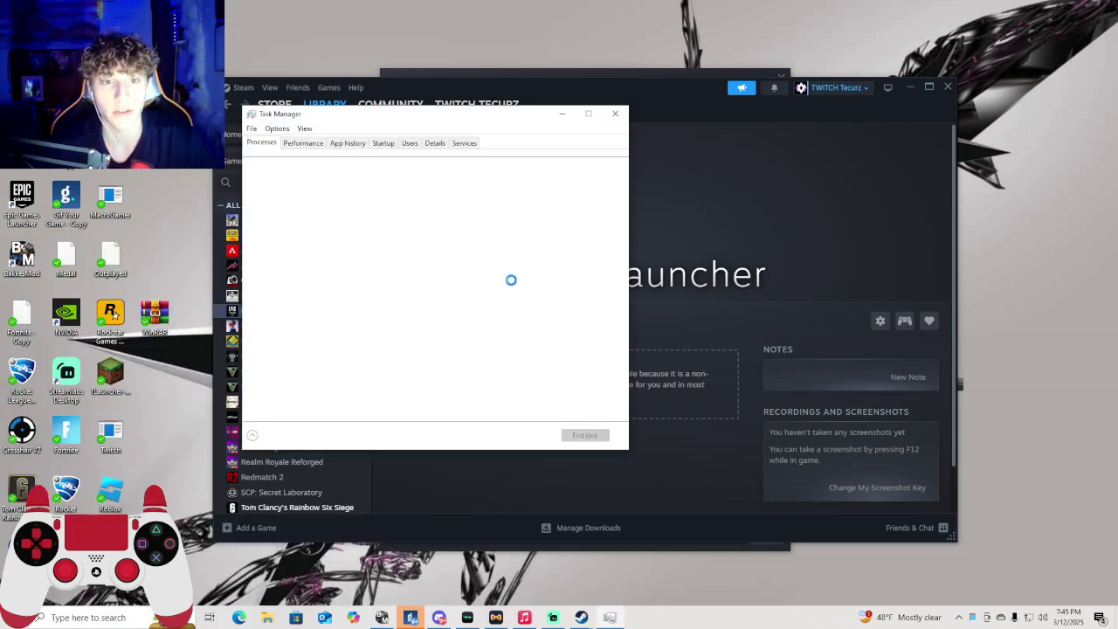
{"action": "left_click", "coordinate": [435, 143]}
- End the process tree of EpicGamesLauncher.exe in Task Manager
{"action": "scroll", "coordinate": [293, 315], "scroll_direction": "down", "scroll_amount": 2}
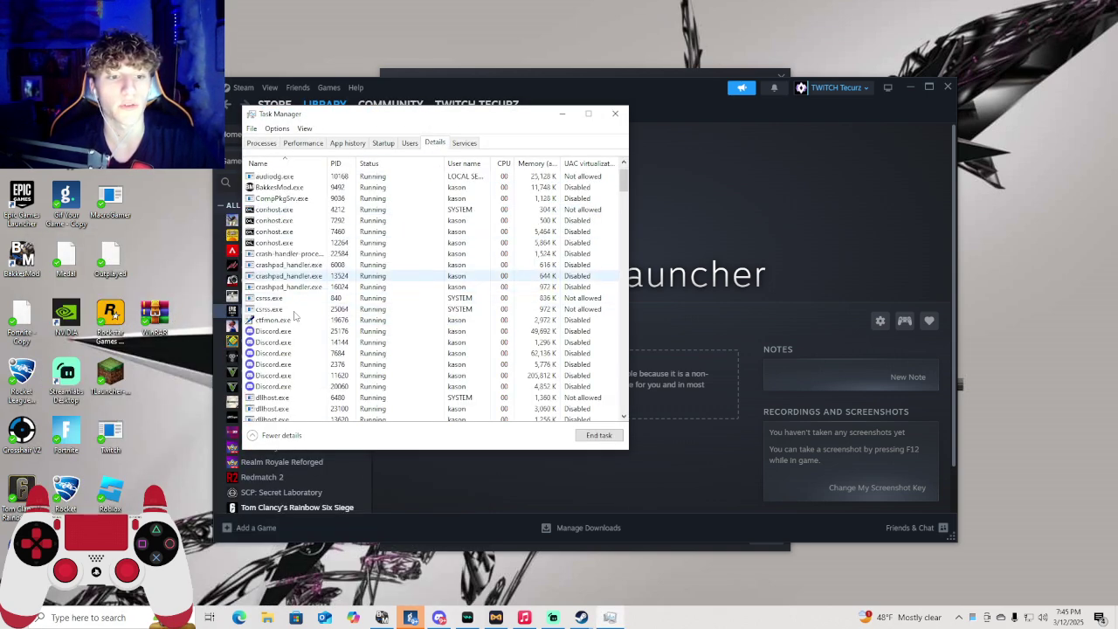
{"action": "left_click", "coordinate": [288, 310]}
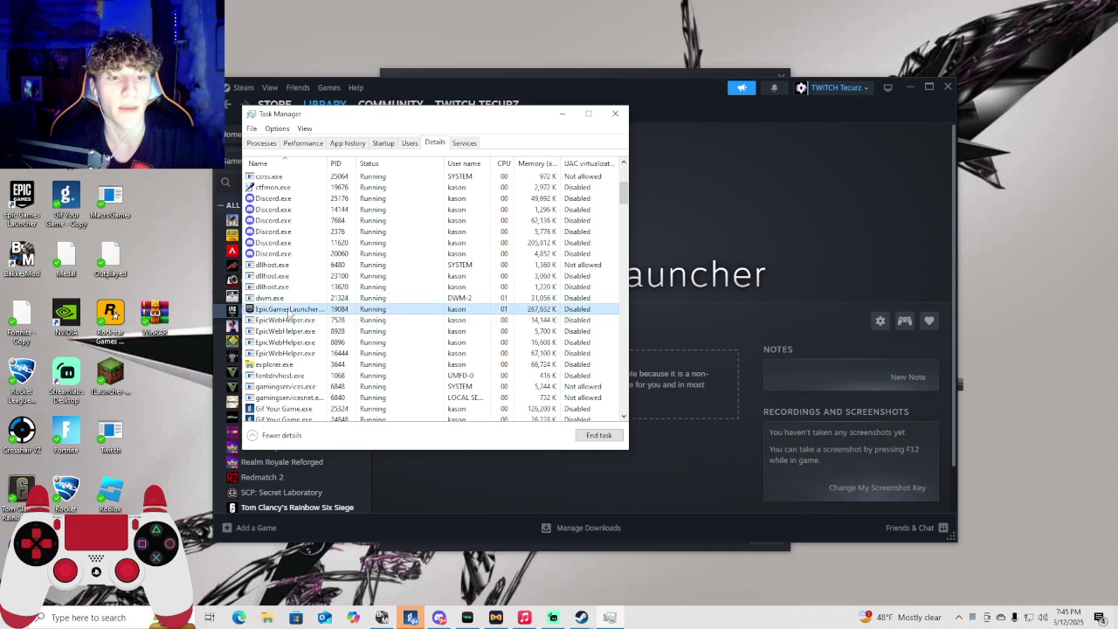
{"action": "right_click", "coordinate": [288, 312]}
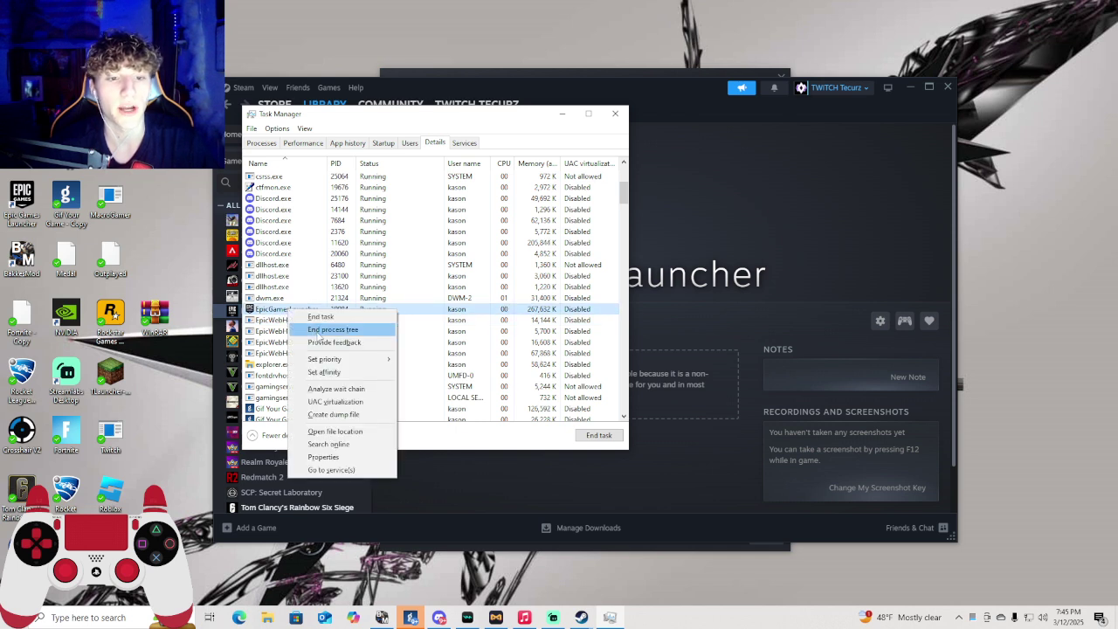
{"action": "left_click", "coordinate": [332, 330]}
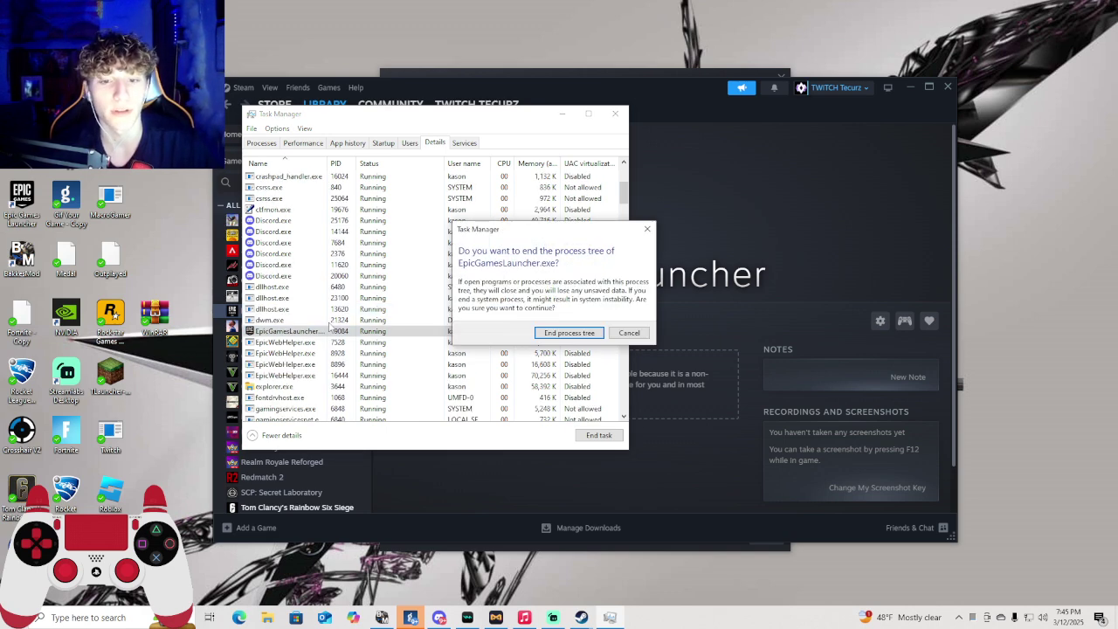
{"action": "left_click", "coordinate": [585, 334]}
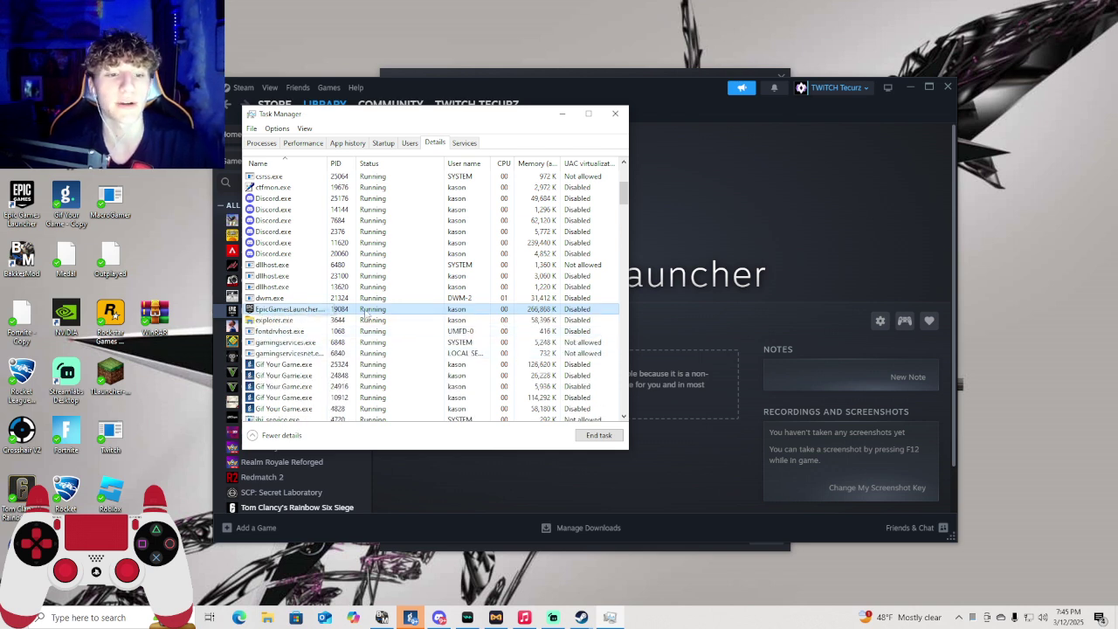
- Close Task Manager and return to the Steam library
{"action": "left_click", "coordinate": [383, 297]}
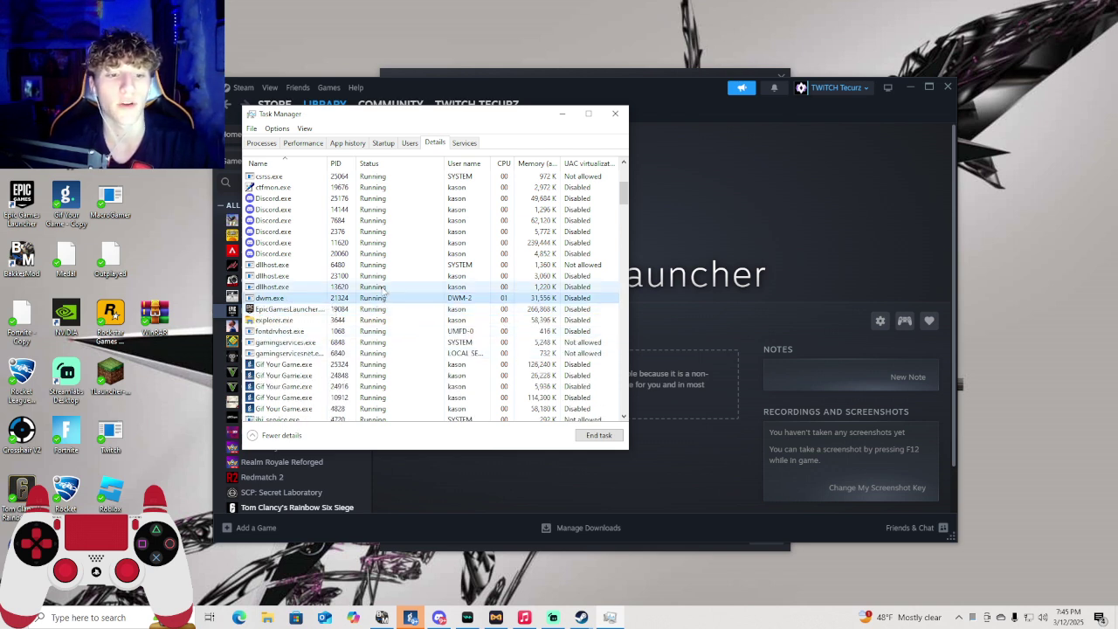
{"action": "right_click", "coordinate": [300, 310]}
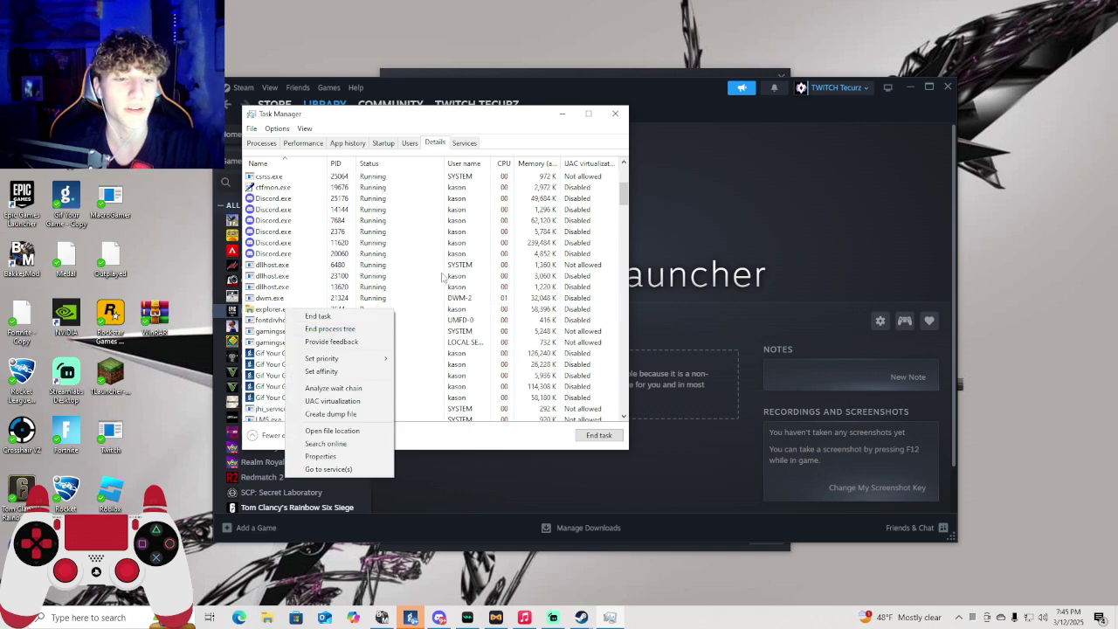
{"action": "left_click", "coordinate": [655, 250]}
{"action": "right_click", "coordinate": [615, 615]}
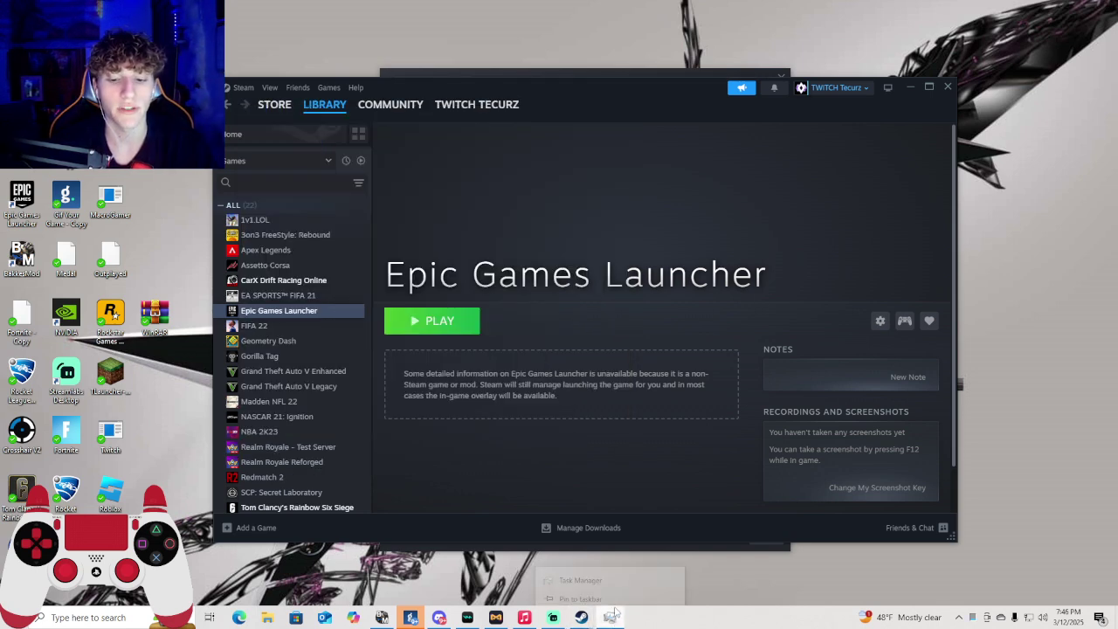
{"action": "left_click", "coordinate": [615, 598]}
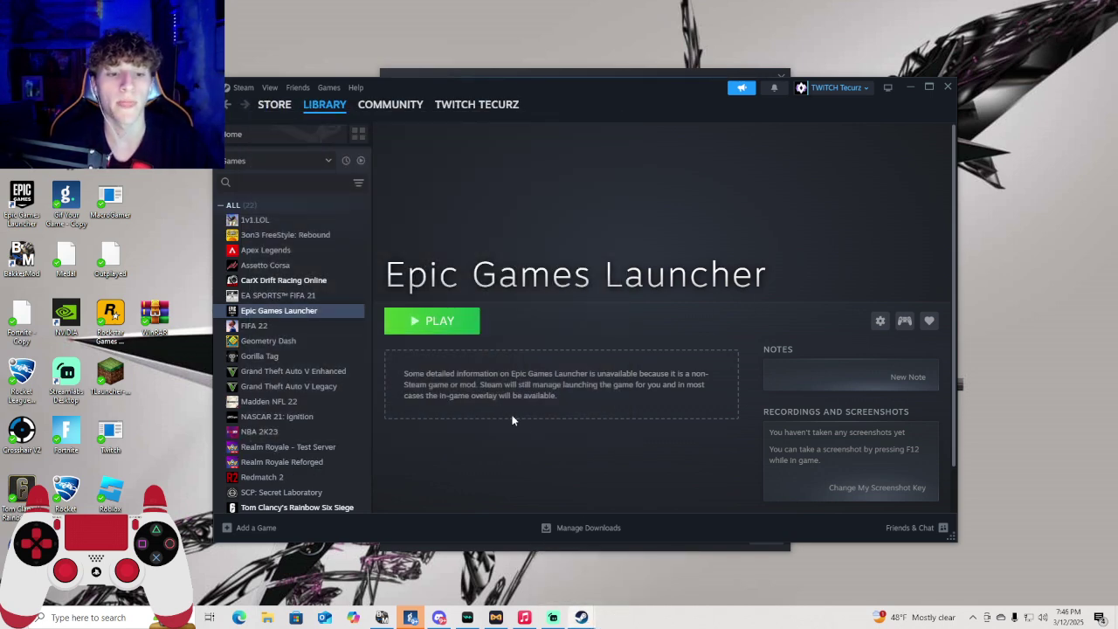
- Start Epic Games Launcher from the Steam library, launch Rocket League from it and enter the game's main menu
{"action": "left_click", "coordinate": [411, 328]}
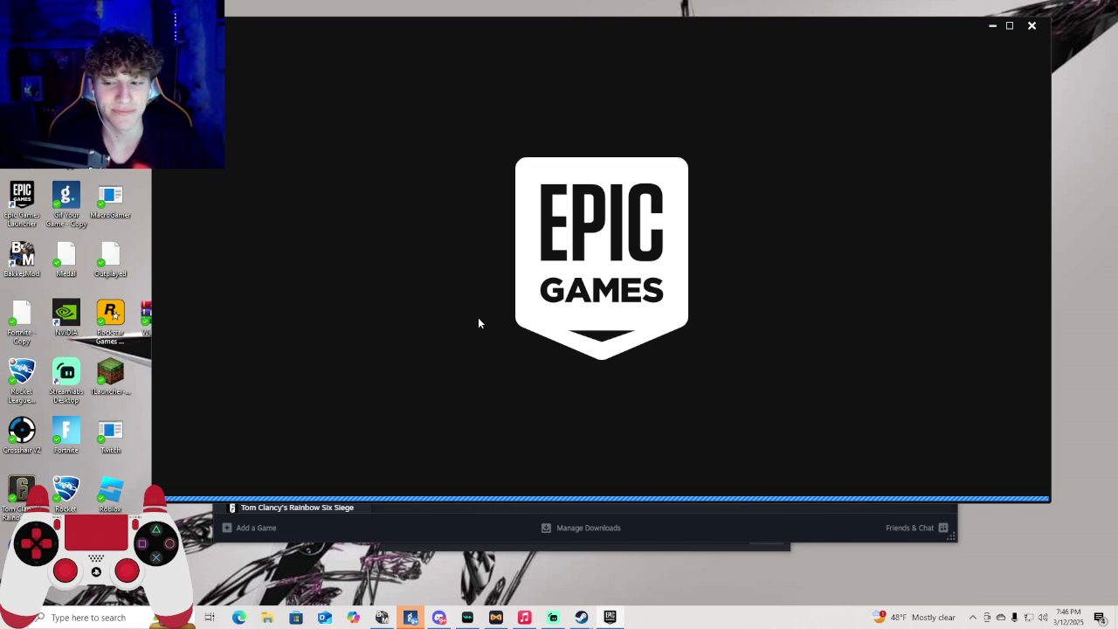
{"action": "left_click_drag", "start_coordinate": [503, 27], "coordinate": [491, 39]}
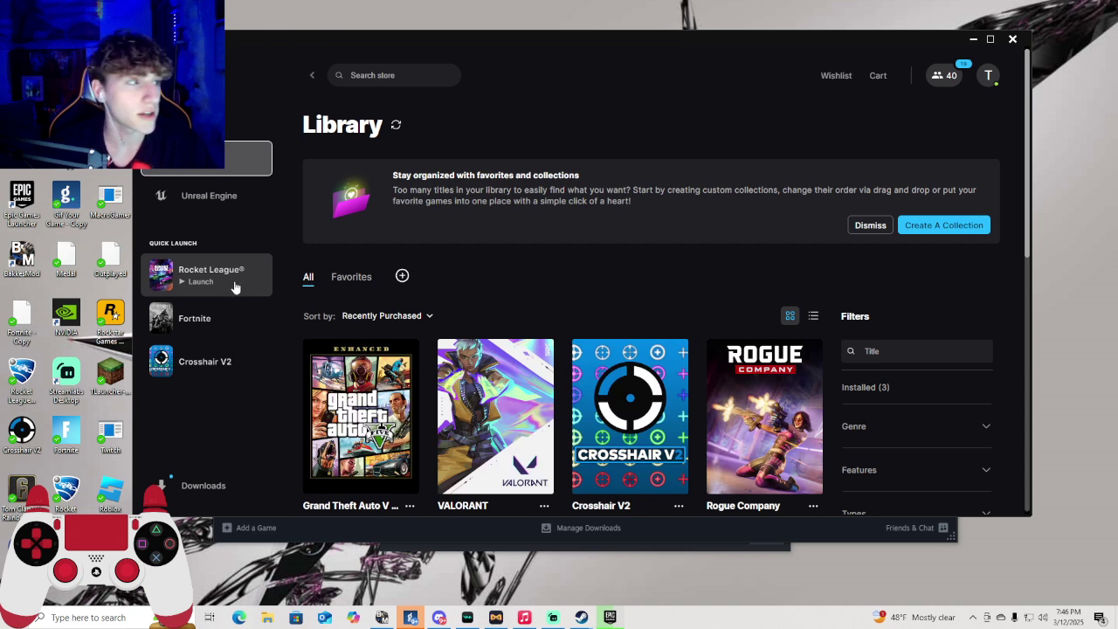
{"action": "left_click", "coordinate": [207, 282]}
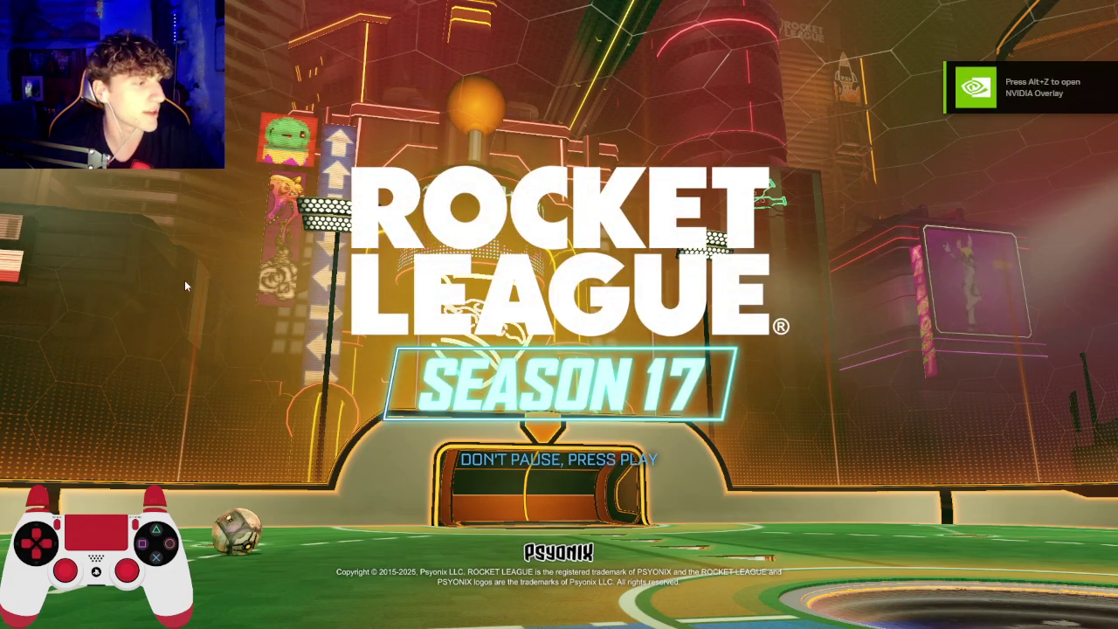
{"action": "left_click", "coordinate": [162, 327]}
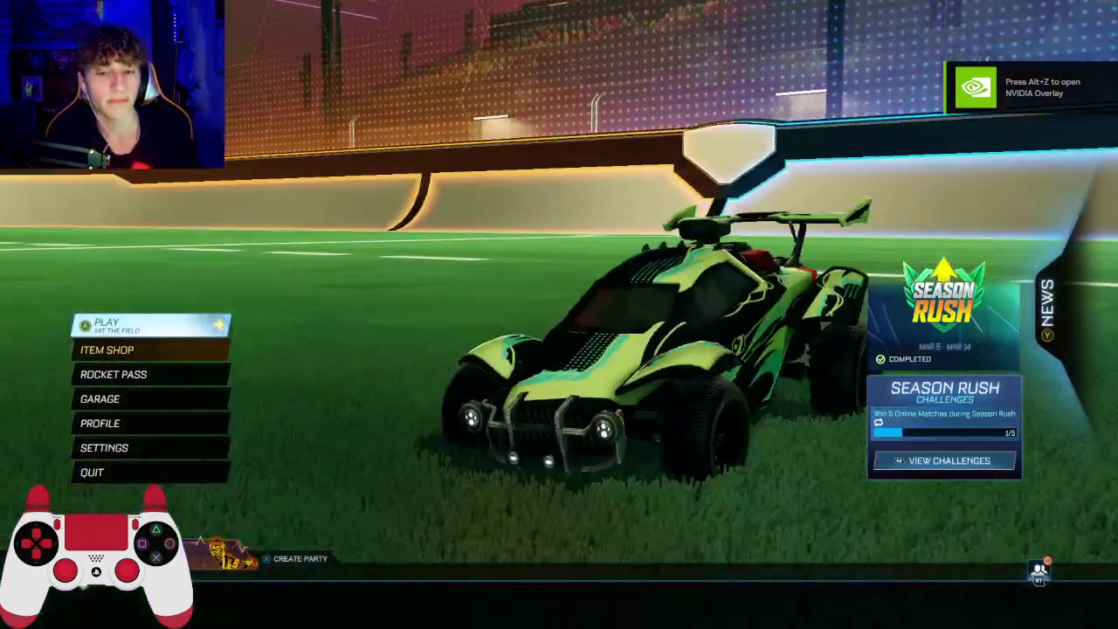
{"action": "key", "text": "Down"}
{"action": "key", "text": "Down"}
{"action": "key", "text": "Down"}
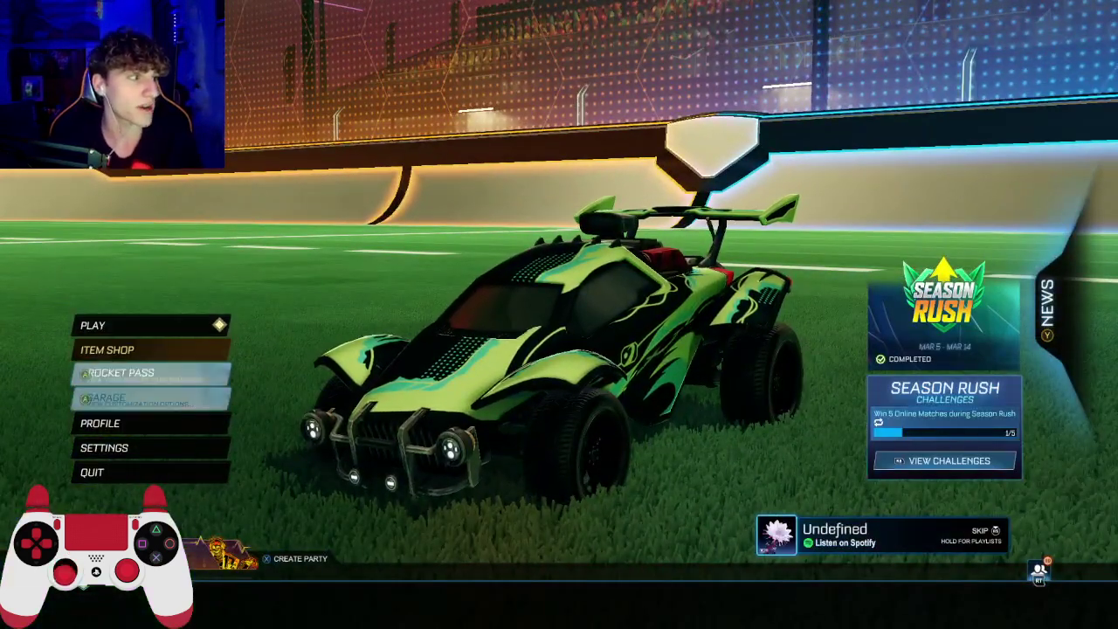
{"action": "key", "text": "Up"}
{"action": "key", "text": "Up"}
{"action": "key", "text": "Up"}
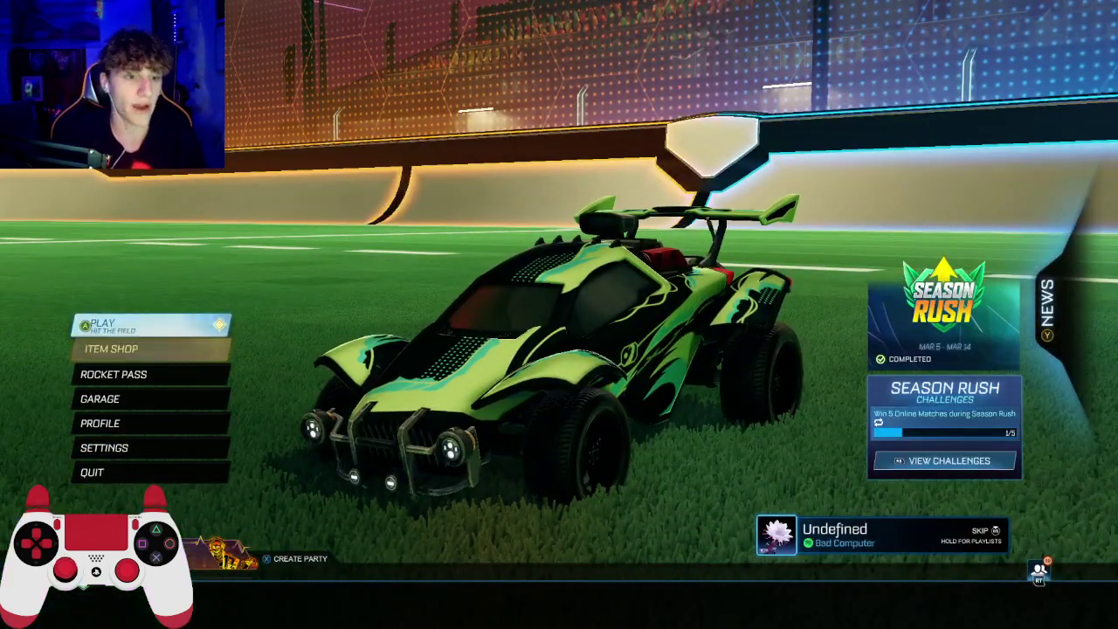
- Start a Free Play training session in Rocket League and make the car jump and flip
{"action": "key", "text": "Return"}
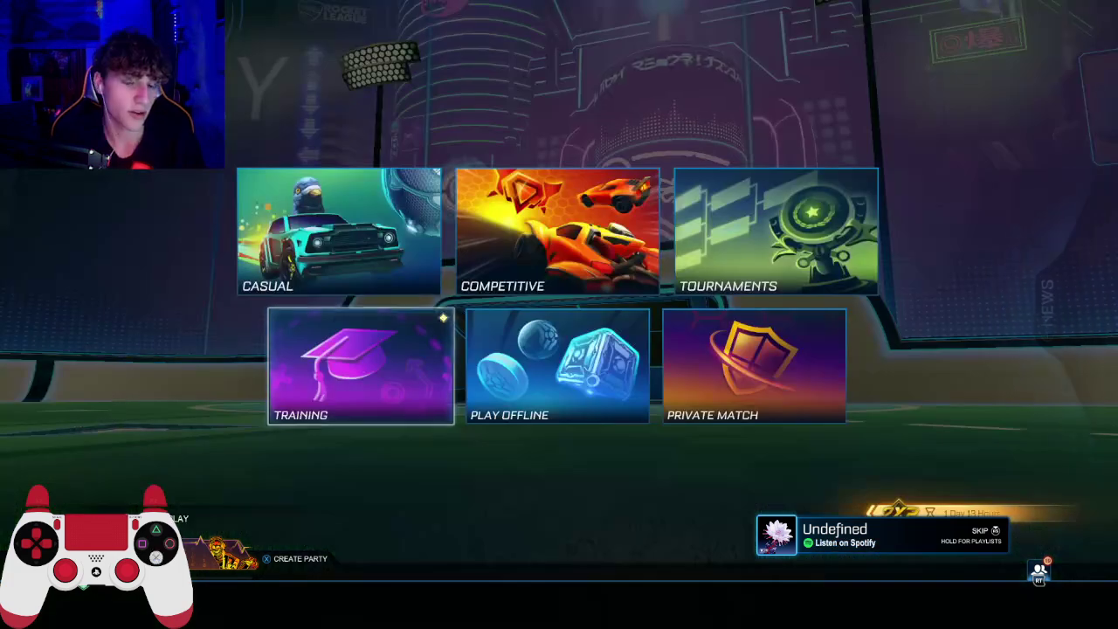
{"action": "key", "text": "Return"}
{"action": "key", "text": "Left"}
{"action": "key", "text": "Return"}
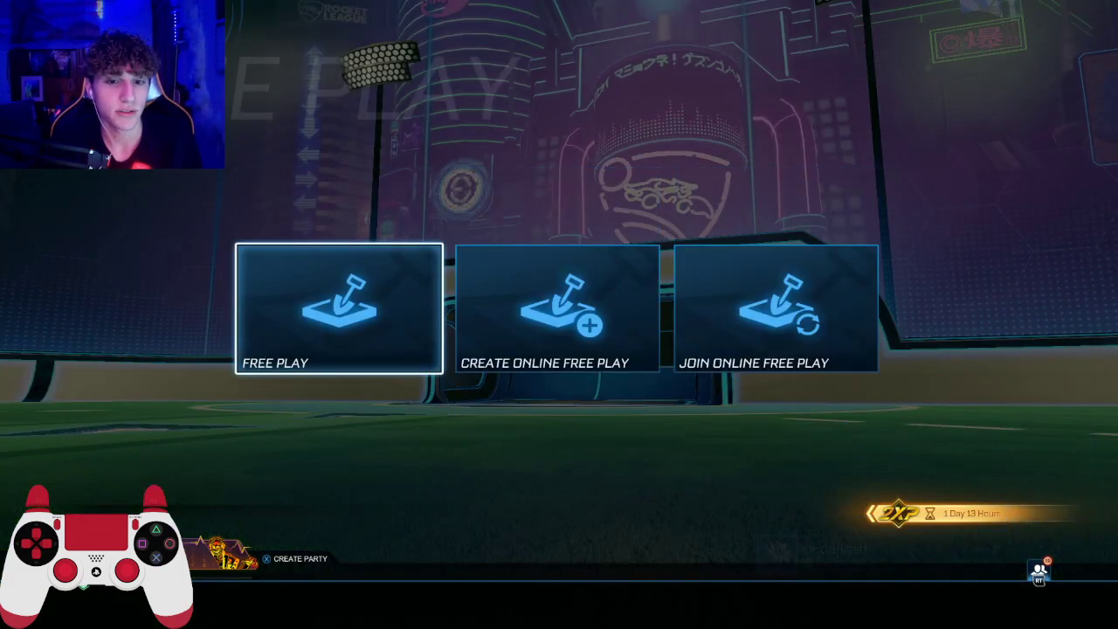
{"action": "key", "text": "Return"}
{"action": "key", "text": "Return"}
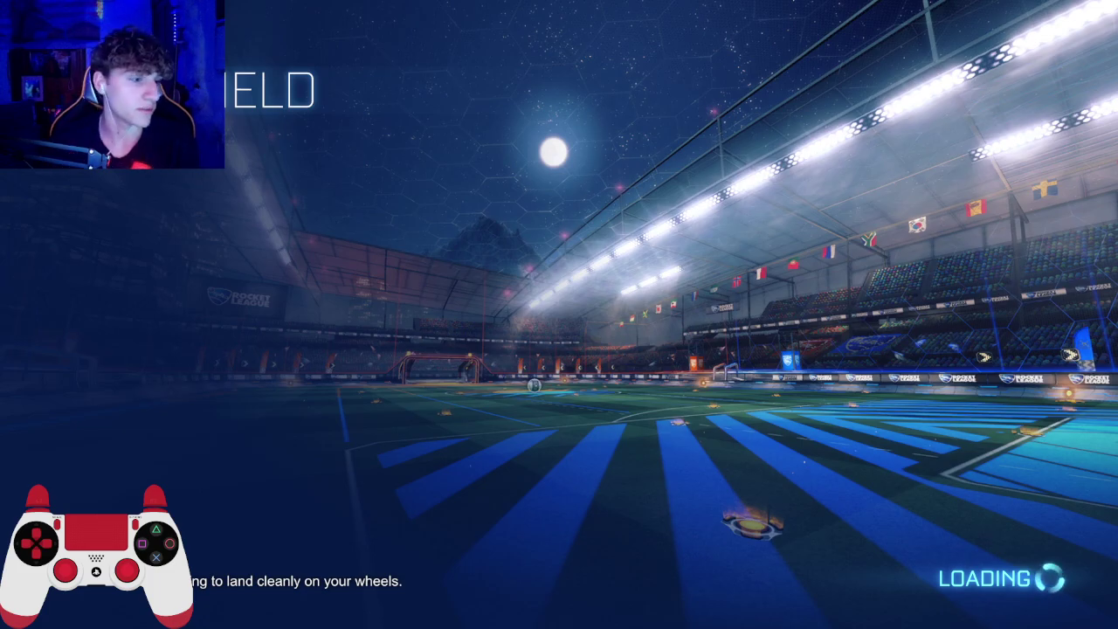
{"action": "key", "text": "space"}
{"action": "key", "text": "space"}
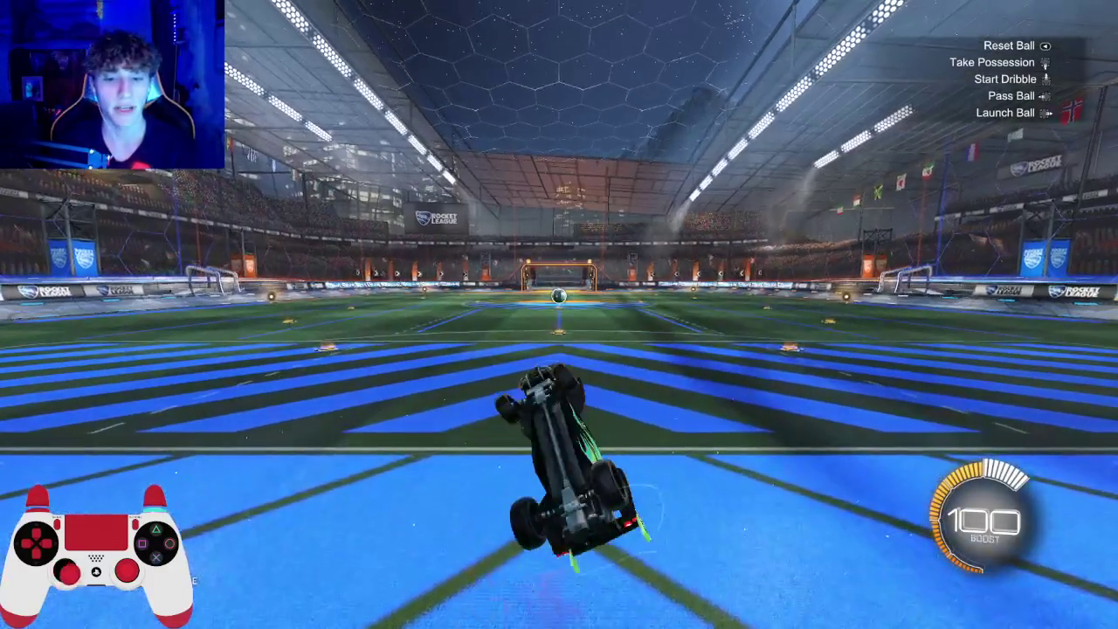
- Open the BakkesMod settings over the game and show the Joystick Self-Check plugin's options
{"action": "key", "text": "Escape"}
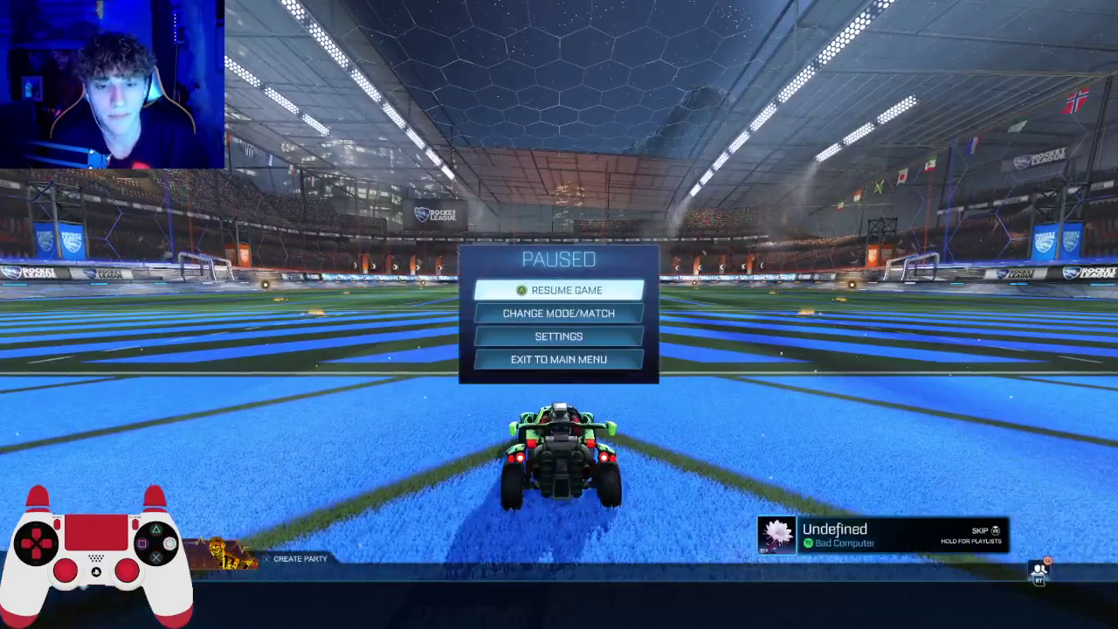
{"action": "key", "text": "Escape"}
{"action": "key", "text": "F2"}
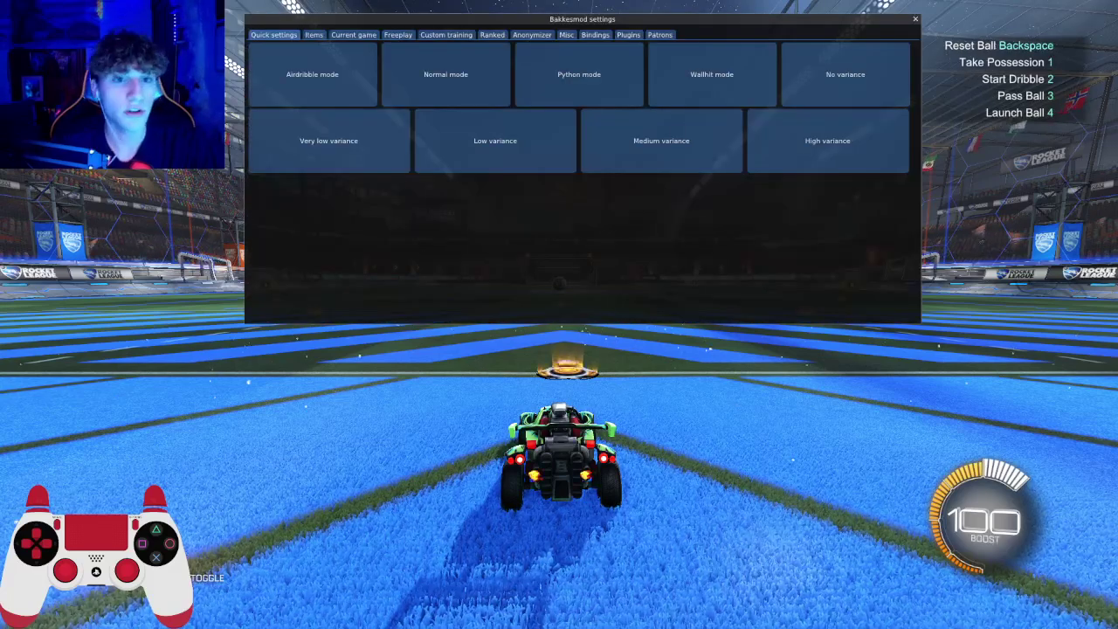
{"action": "left_click", "coordinate": [628, 34]}
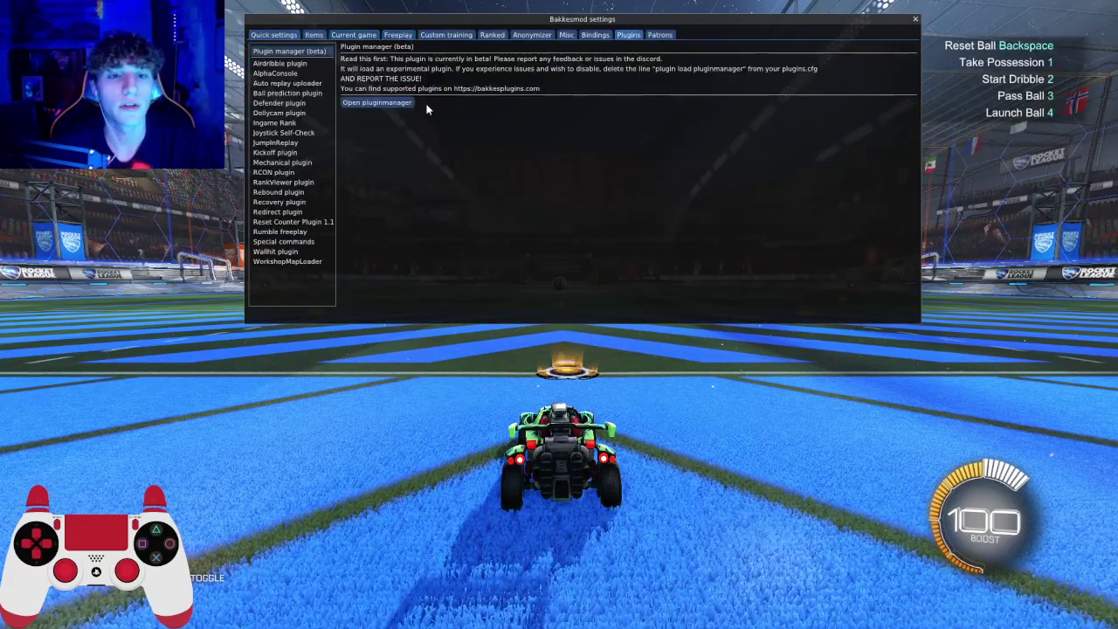
{"action": "left_click", "coordinate": [300, 134]}
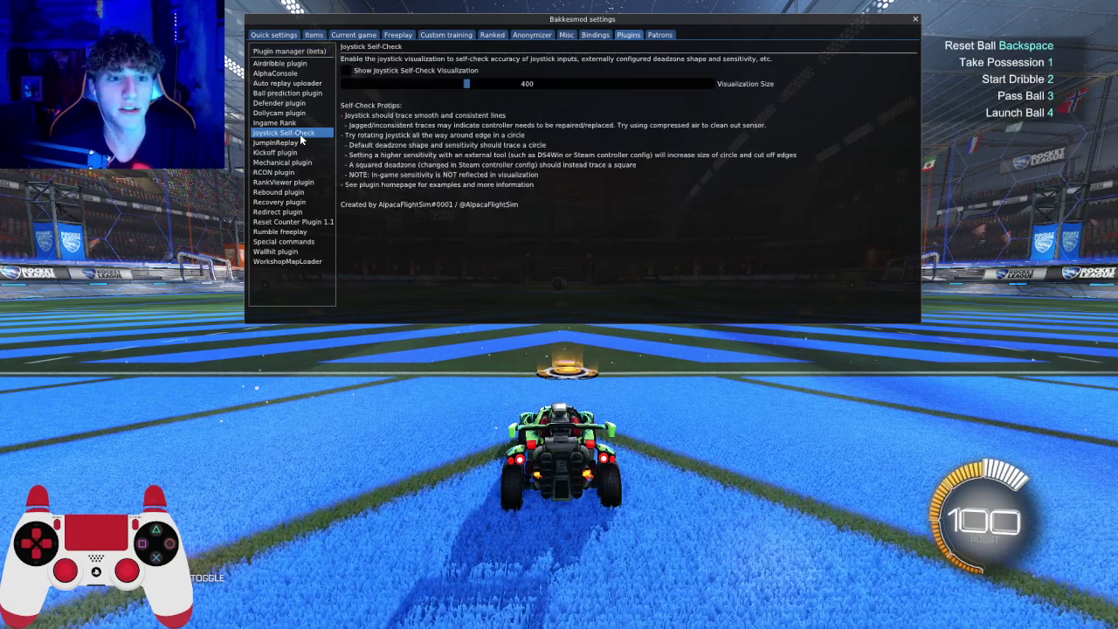
- Enable the Joystick Self-Check visualization, increase its Visualization Size, and return to the Free Play session
{"action": "left_click", "coordinate": [346, 70]}
{"action": "left_click_drag", "start_coordinate": [467, 83], "coordinate": [579, 87]}
{"action": "left_click", "coordinate": [914, 20]}
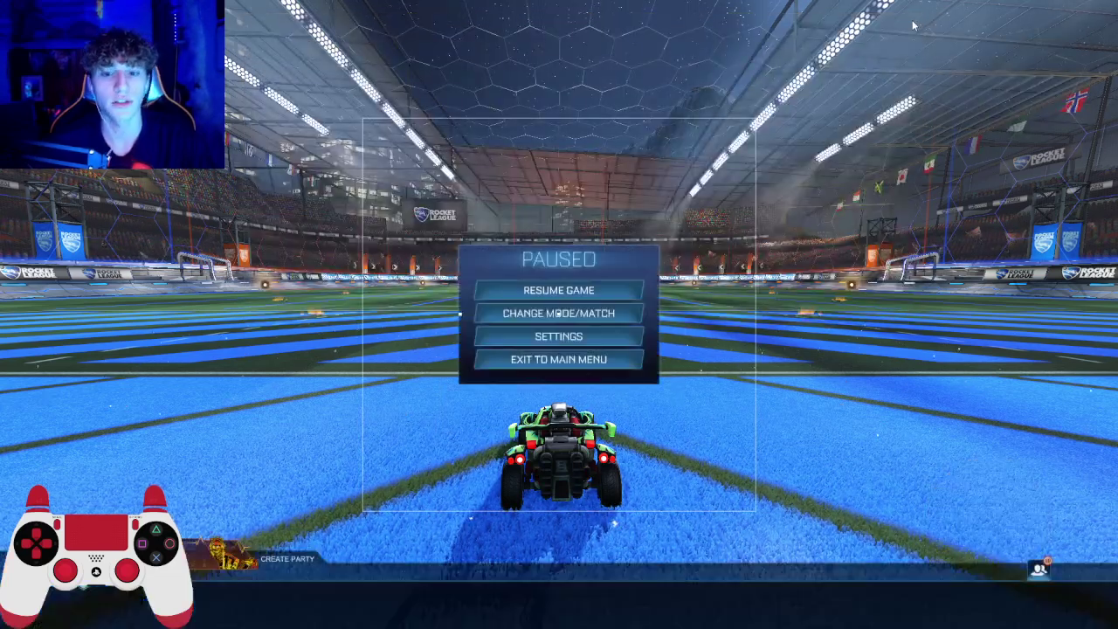
{"action": "key", "text": "Escape"}
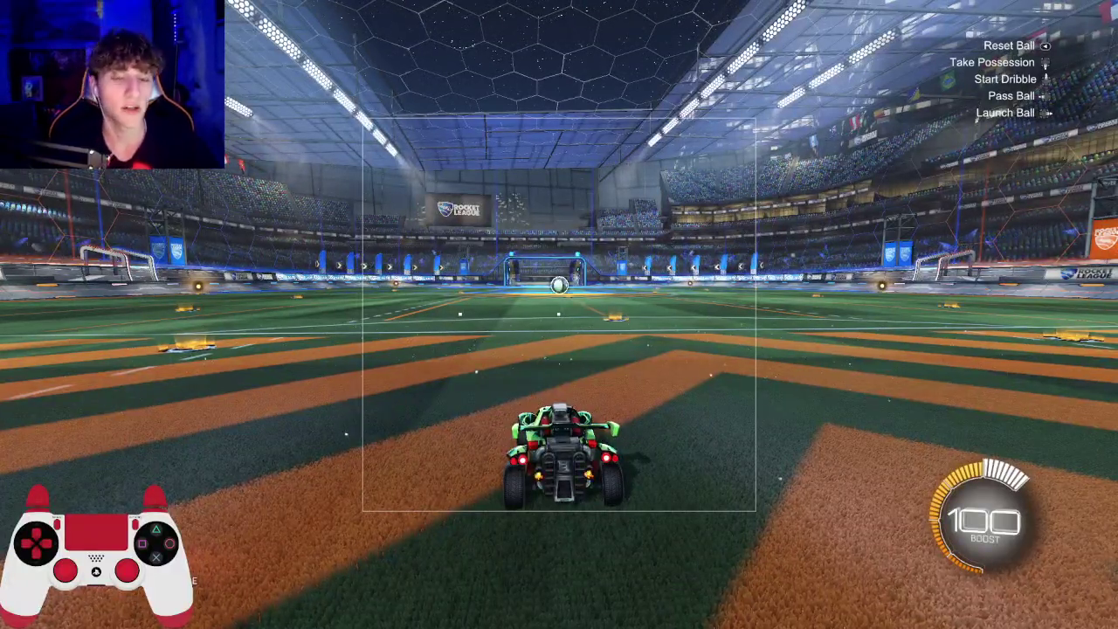
- Turn off the Joystick Self-Check visualization in the BakkesMod settings and switch back to Steam
{"action": "key", "text": "F2"}
{"action": "left_click", "coordinate": [395, 73]}
{"action": "key", "text": "F2"}
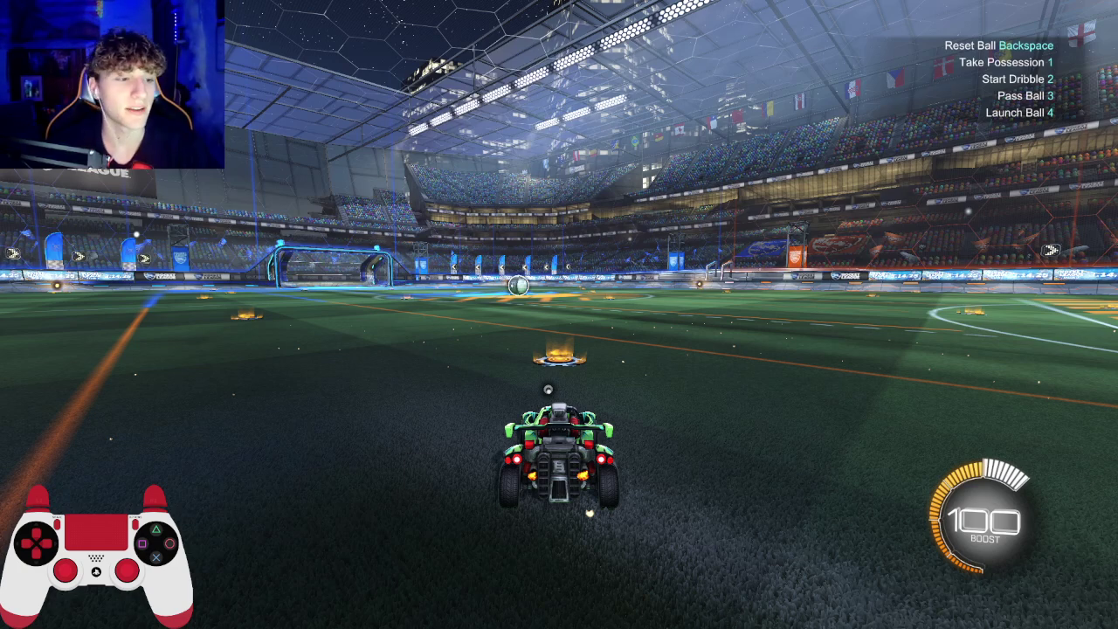
{"action": "key", "text": "alt+Tab"}
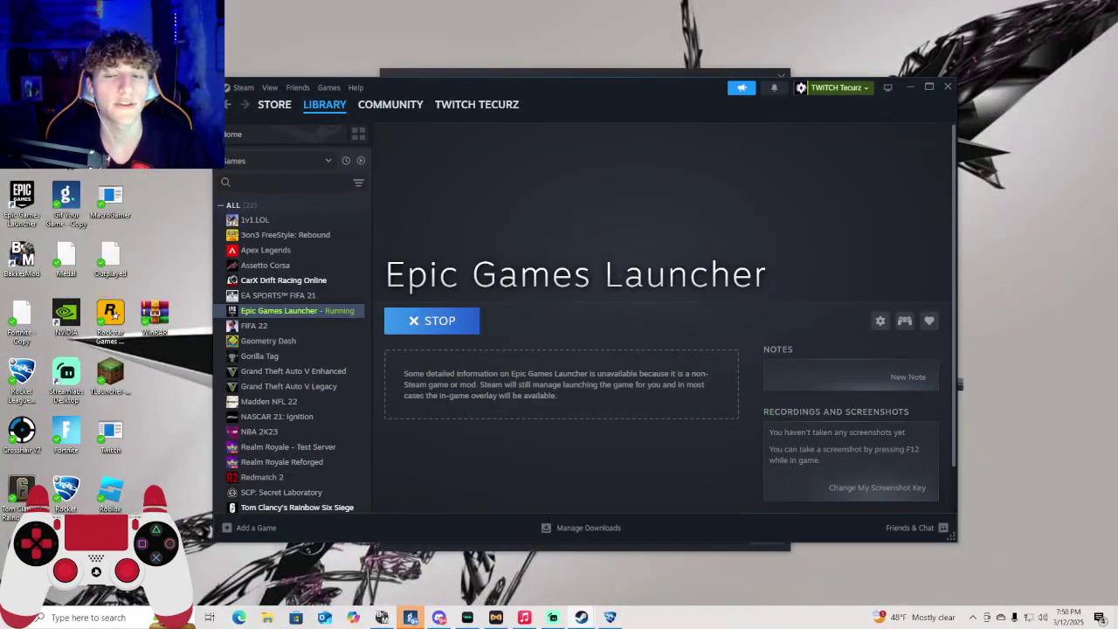